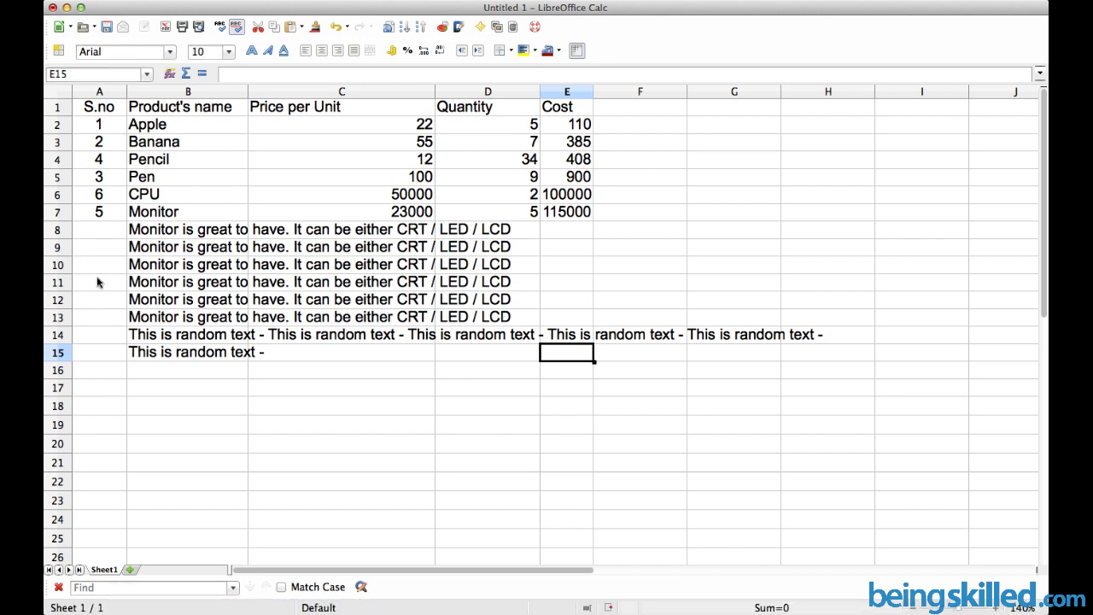
Inspect the long Monitor note in cell B8 and the empty cells beside it.
{"action": "left_click", "coordinate": [180, 232]}
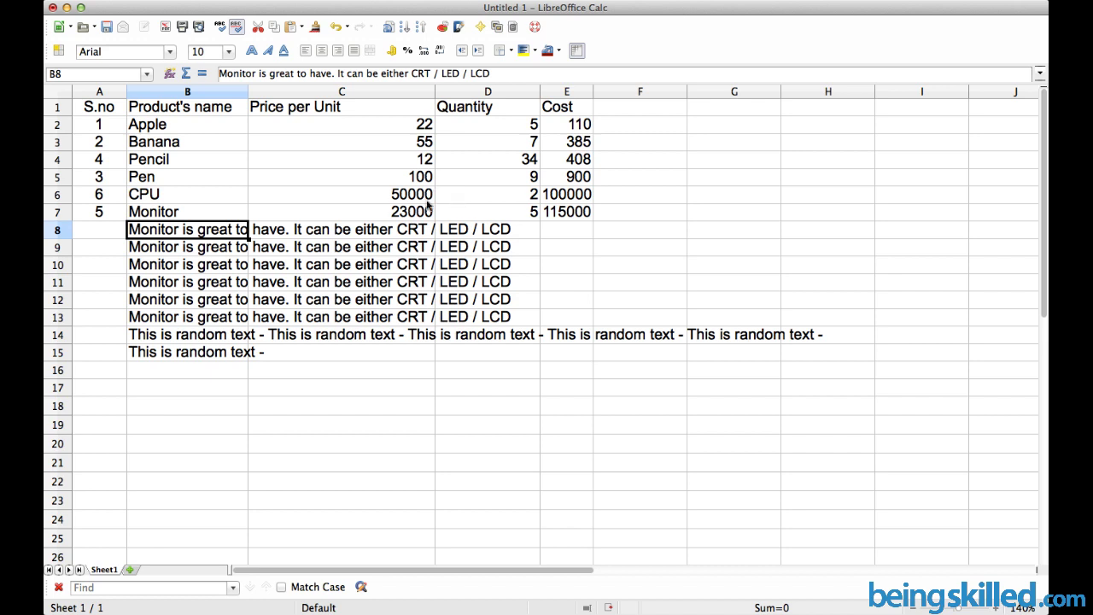
{"action": "left_click", "coordinate": [186, 247]}
{"action": "left_click", "coordinate": [242, 229]}
{"action": "left_click_drag", "start_coordinate": [563, 73], "coordinate": [345, 73]}
{"action": "left_click_drag", "start_coordinate": [96, 60], "coordinate": [94, 61]}
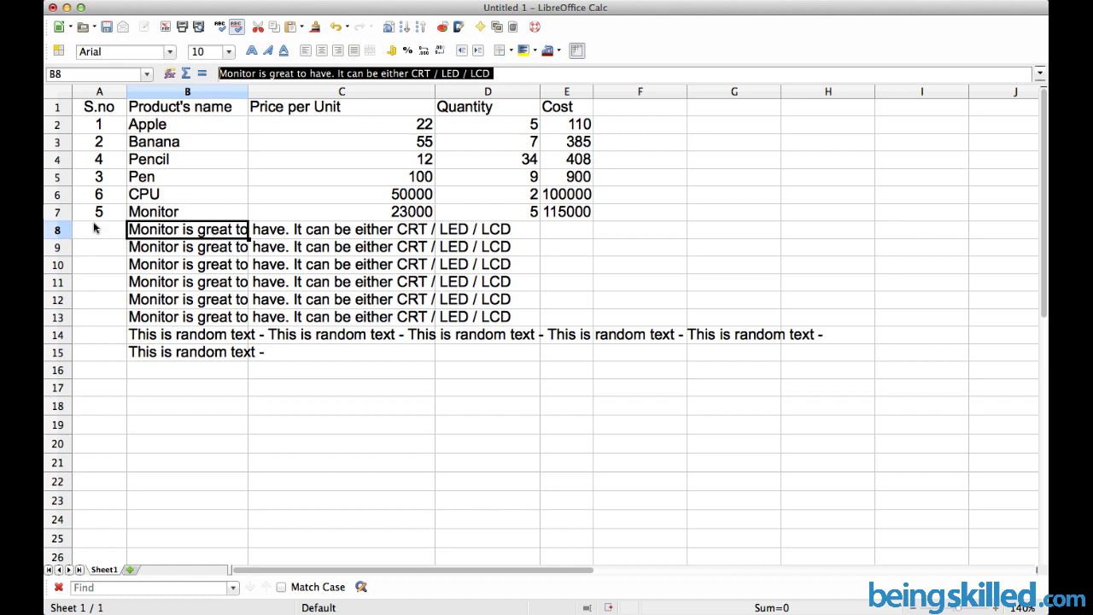
{"action": "left_click", "coordinate": [280, 236]}
{"action": "left_click_drag", "start_coordinate": [179, 237], "coordinate": [505, 232]}
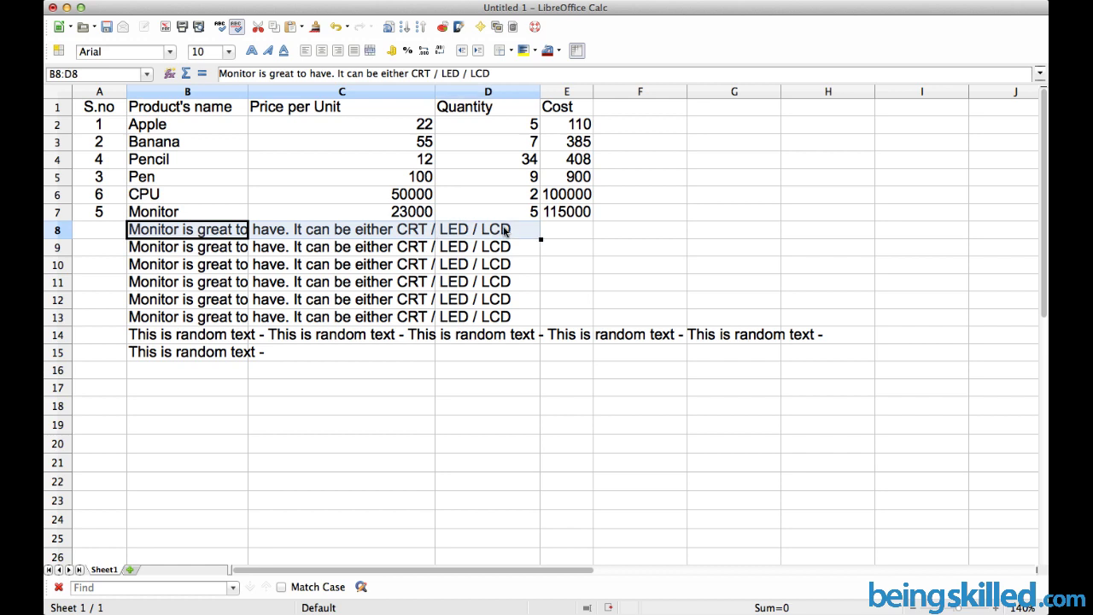
{"action": "left_click", "coordinate": [504, 231]}
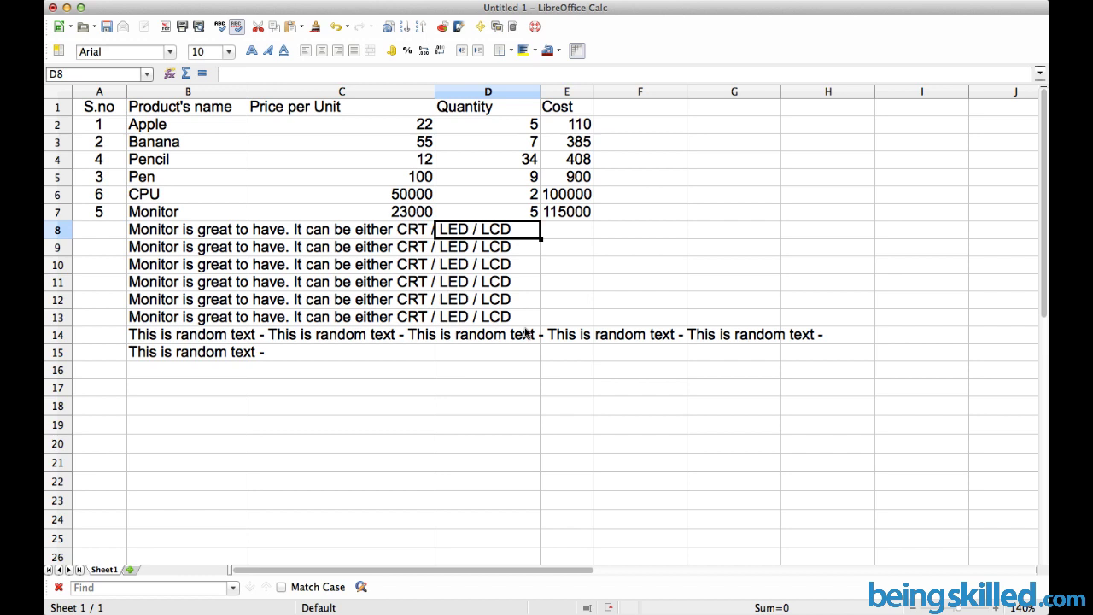
{"action": "left_click", "coordinate": [201, 241]}
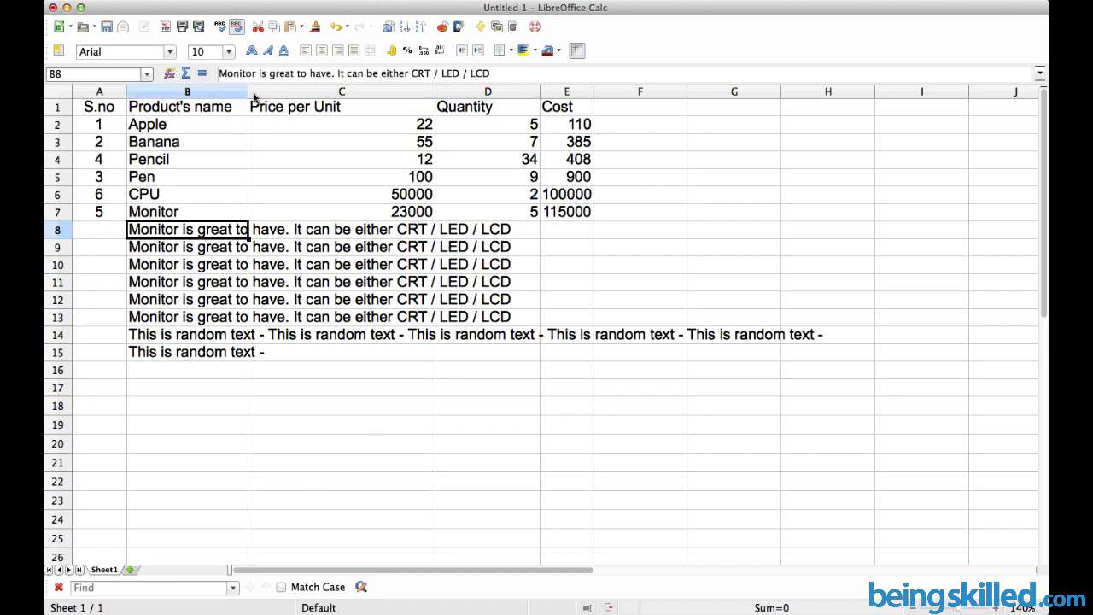
Turn on Wrap text automatically and Hyphenation active for A1:F16.
{"action": "left_click", "coordinate": [600, 376], "text": "shift"}
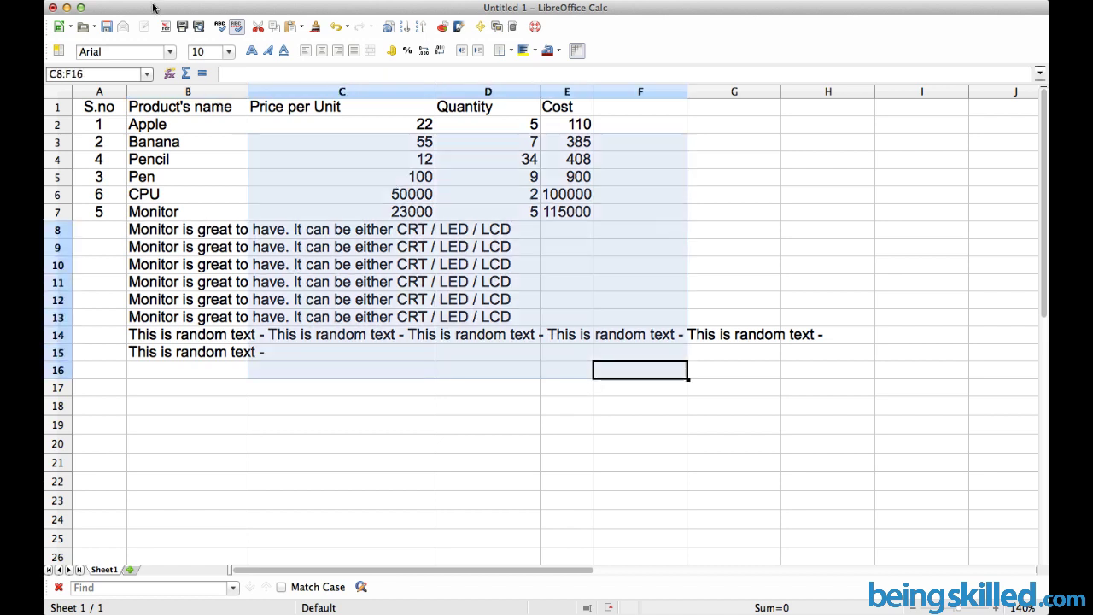
{"action": "key", "text": "ctrl+shift+Home"}
{"action": "right_click", "coordinate": [270, 235]}
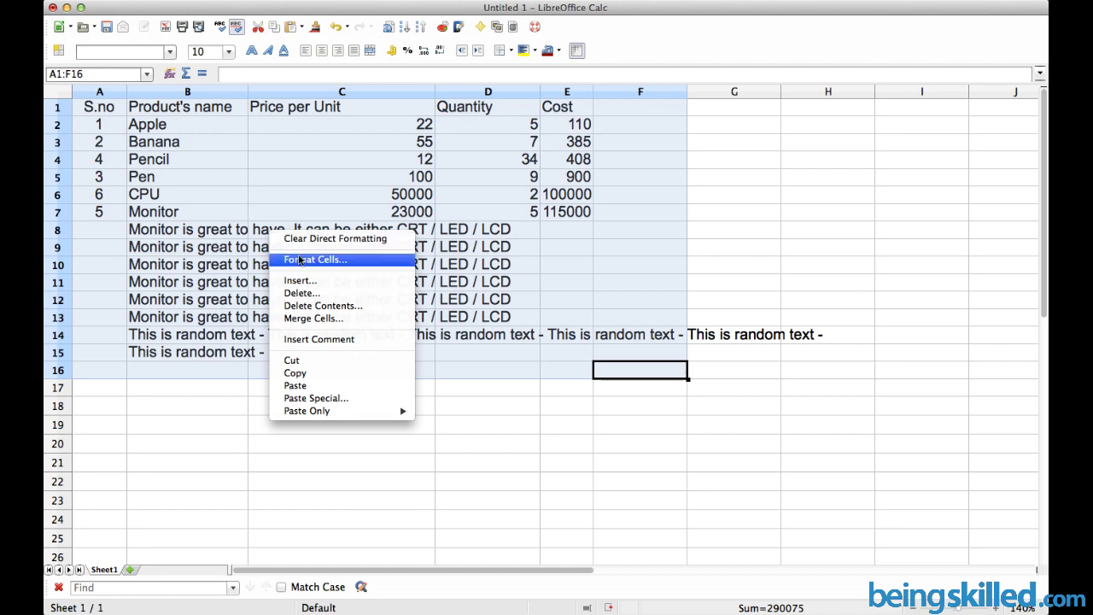
{"action": "key", "text": "Escape"}
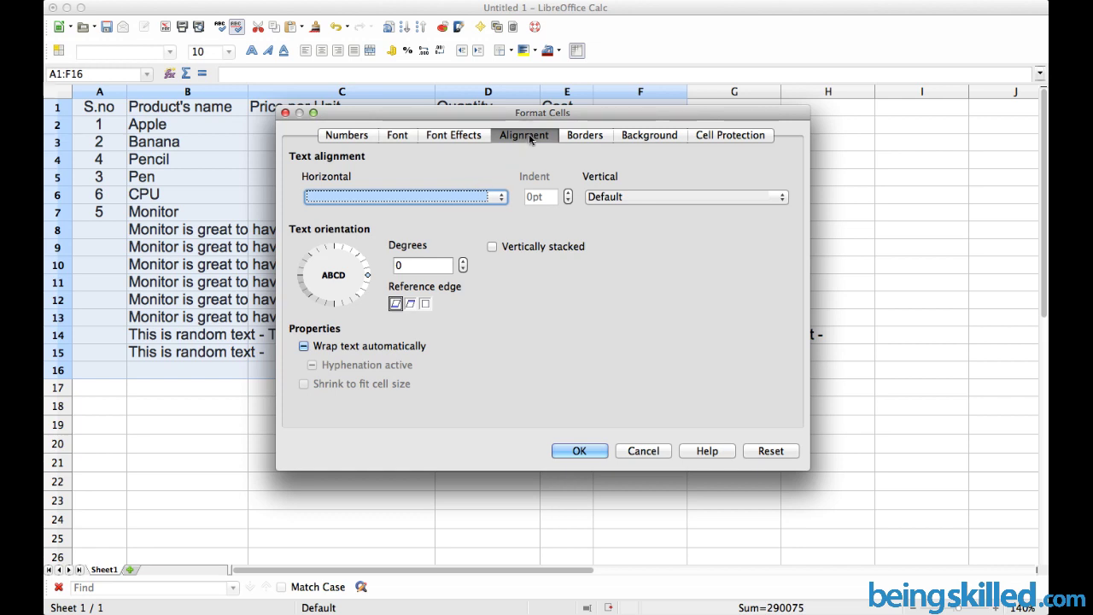
{"action": "left_click", "coordinate": [304, 347]}
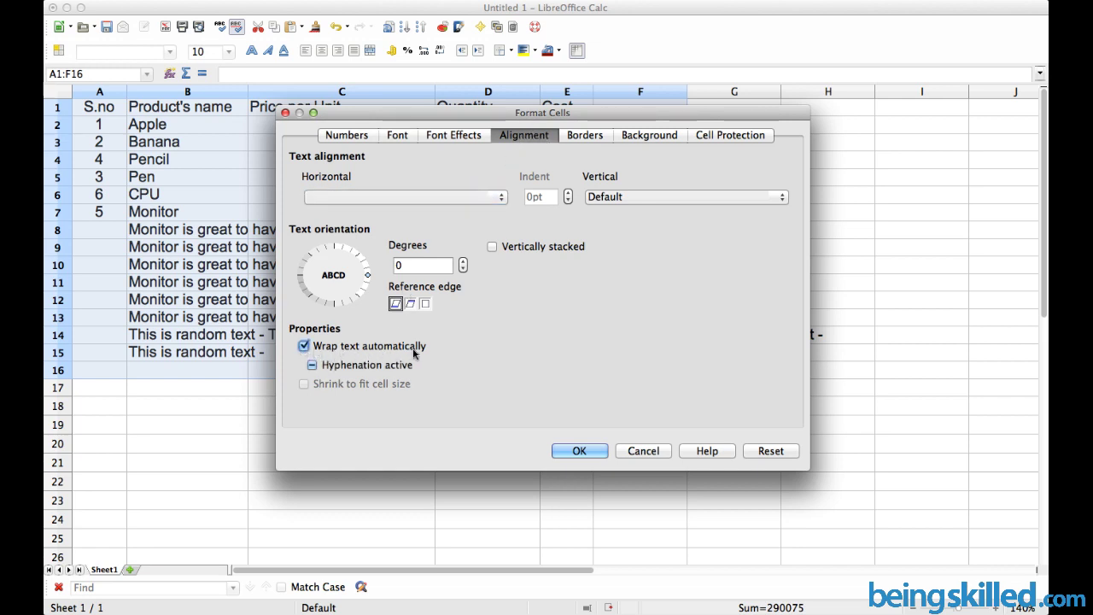
{"action": "left_click", "coordinate": [313, 365]}
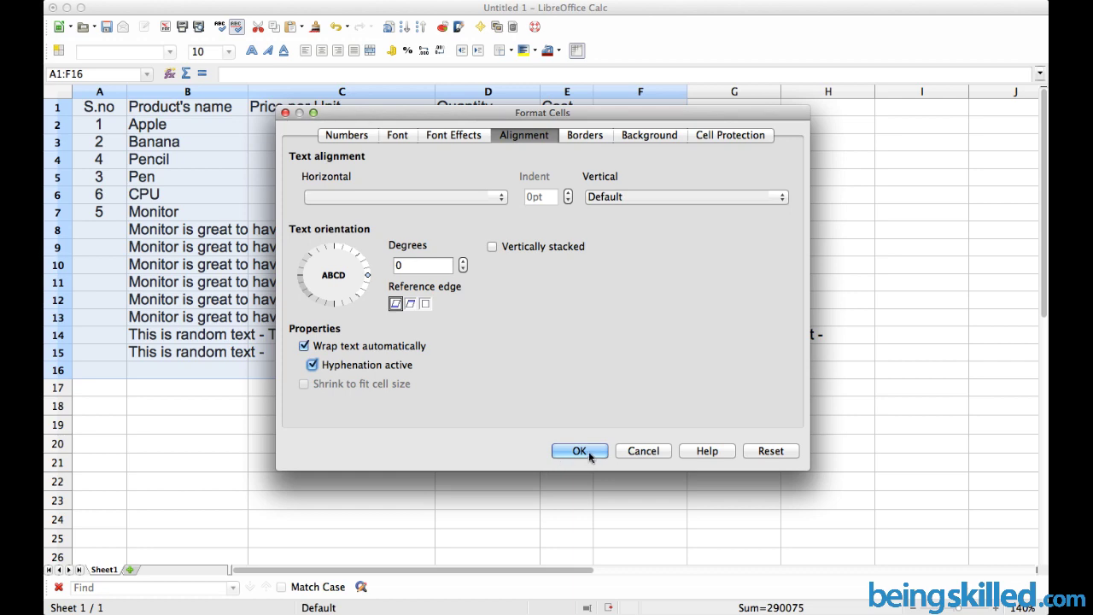
{"action": "left_click", "coordinate": [579, 450]}
Drag column B's right border wider until each Monitor note fits on one line.
{"action": "scroll", "coordinate": [291, 348], "scroll_direction": "down", "scroll_amount": 3}
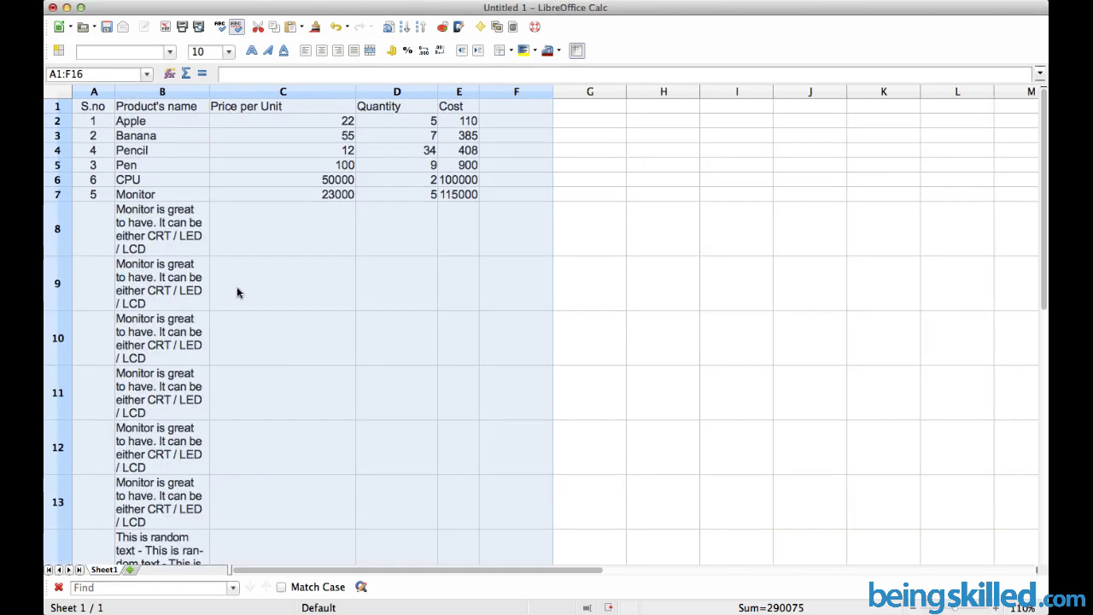
{"action": "left_click", "coordinate": [237, 291]}
{"action": "left_click_drag", "start_coordinate": [171, 228], "coordinate": [388, 236]}
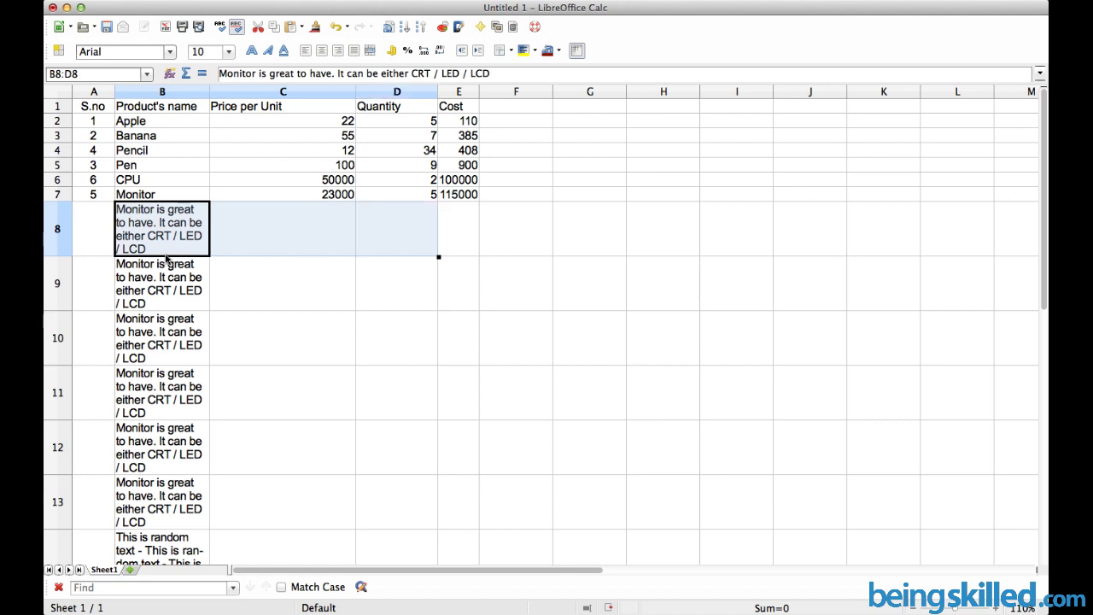
{"action": "left_click", "coordinate": [180, 206]}
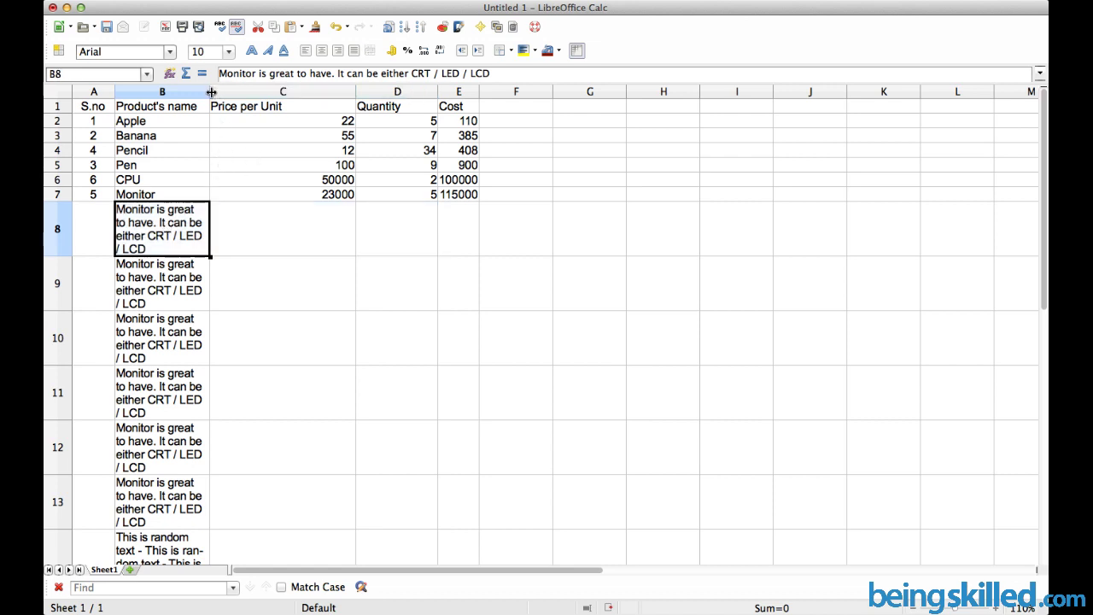
{"action": "left_click_drag", "start_coordinate": [209, 91], "coordinate": [428, 90]}
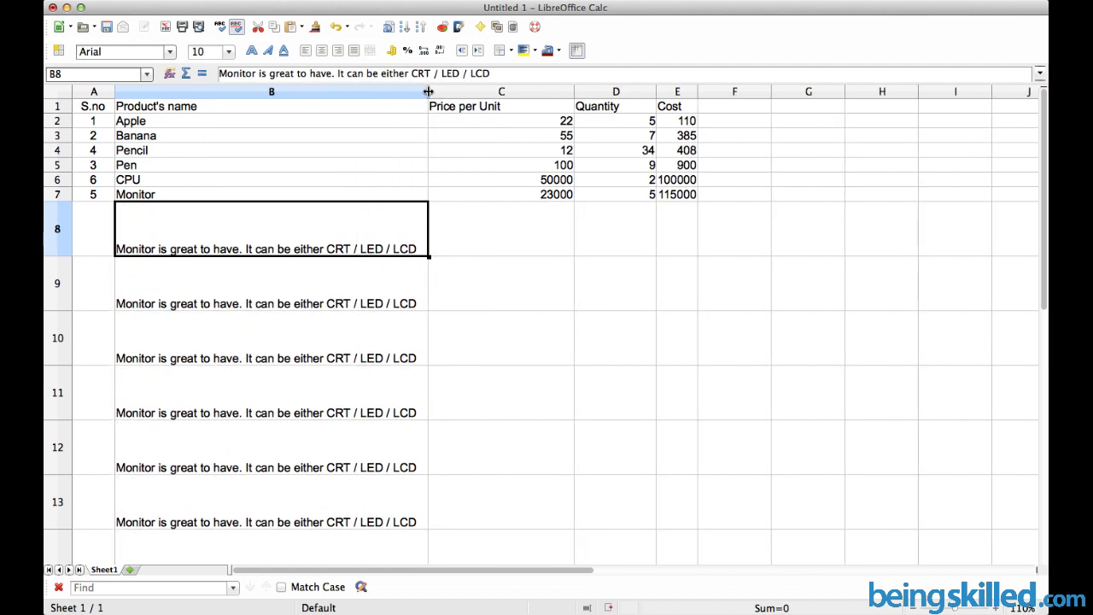
{"action": "scroll", "coordinate": [453, 203], "scroll_direction": "down", "scroll_amount": 2}
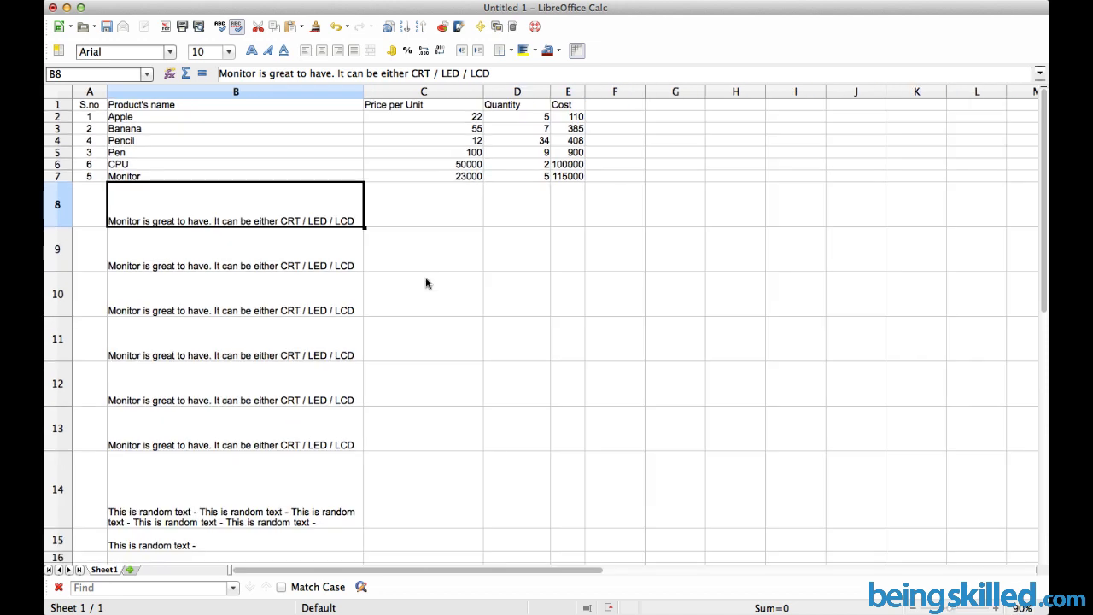
{"action": "scroll", "coordinate": [427, 283], "scroll_direction": "down", "scroll_amount": 1}
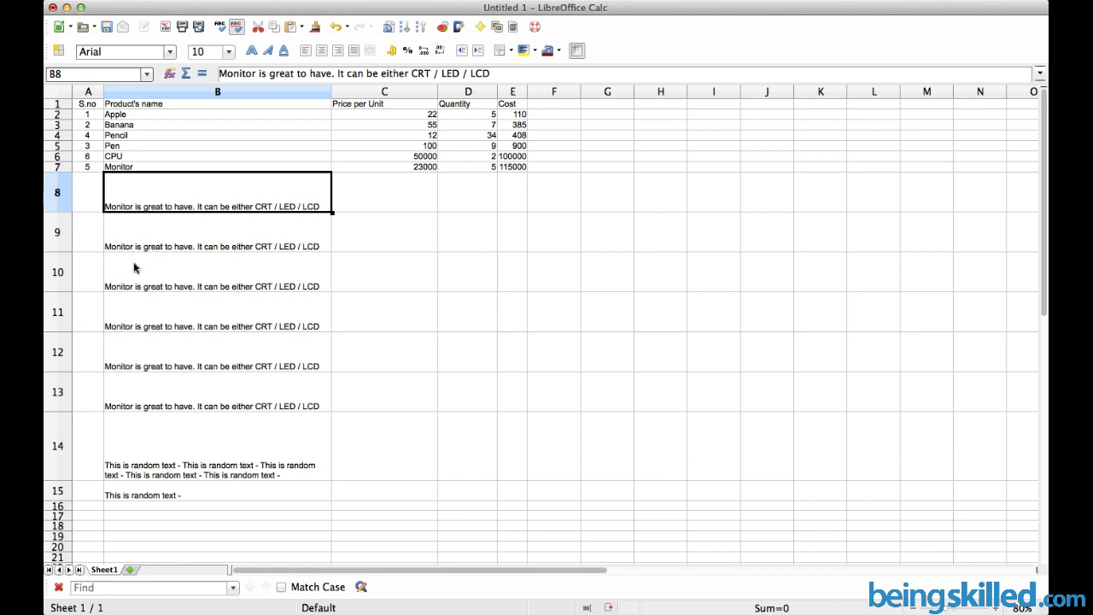
Select A1:G15 and apply Optimal Row Height with the default value.
{"action": "left_click", "coordinate": [626, 496]}
{"action": "key", "text": "ctrl+shift+Home"}
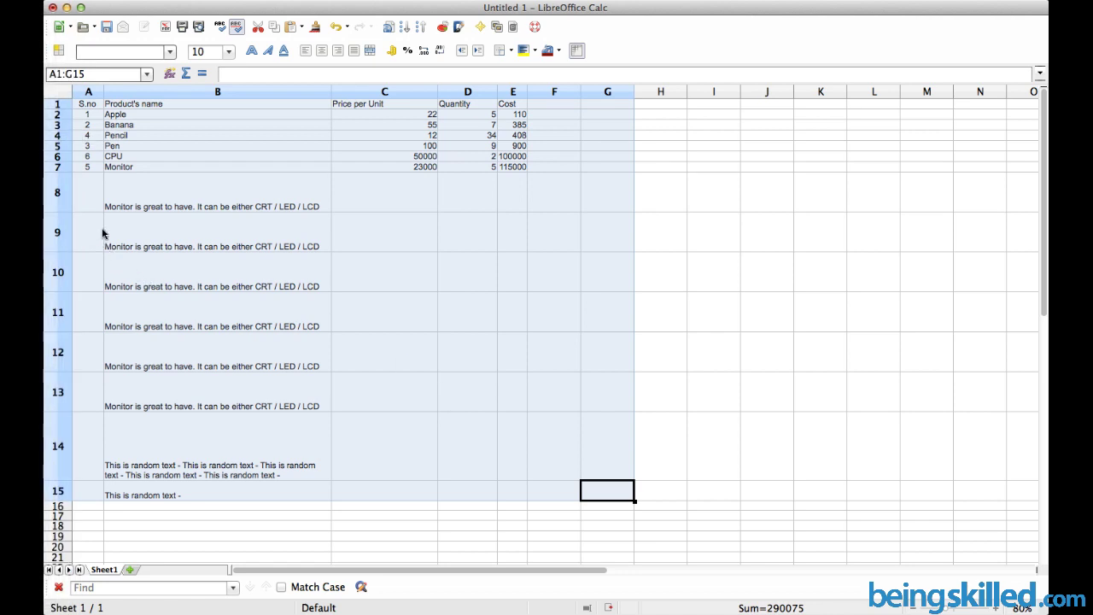
{"action": "right_click", "coordinate": [63, 220]}
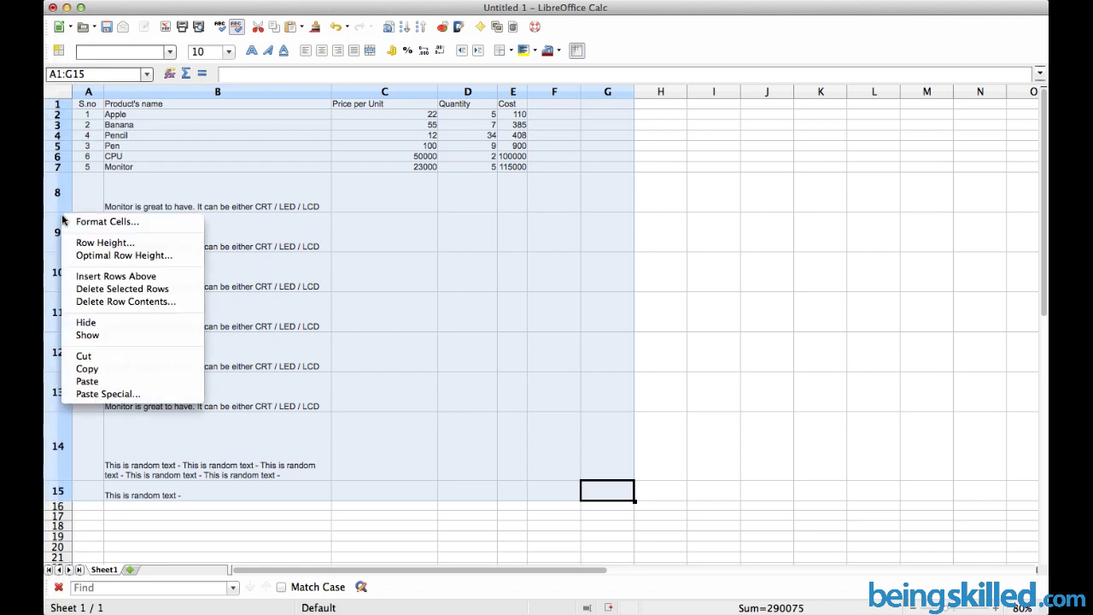
{"action": "left_click", "coordinate": [117, 255]}
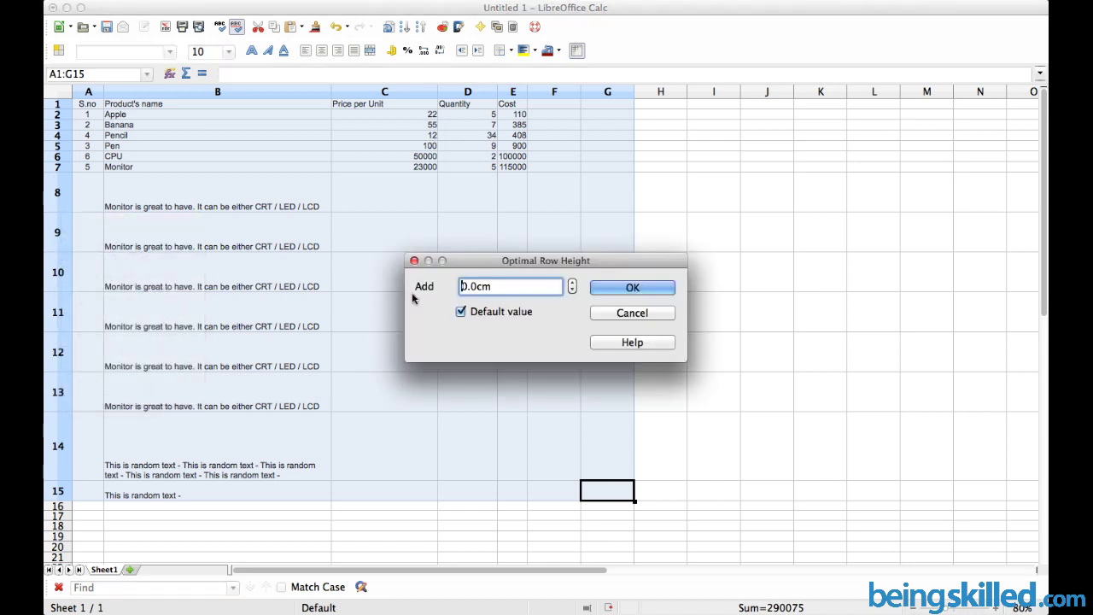
{"action": "left_click", "coordinate": [612, 289]}
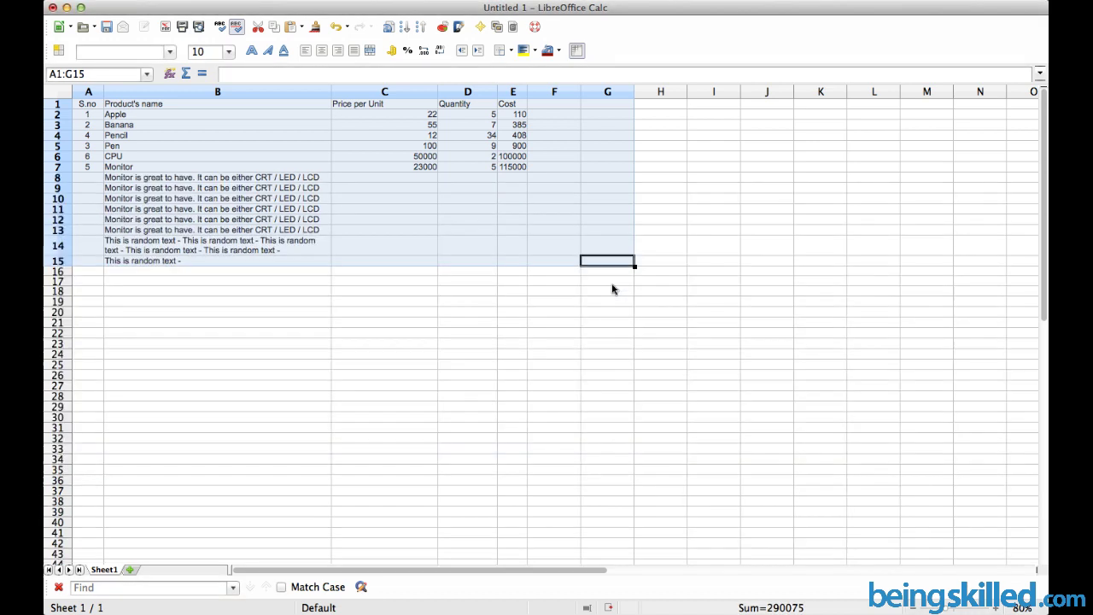
{"action": "left_click", "coordinate": [287, 177]}
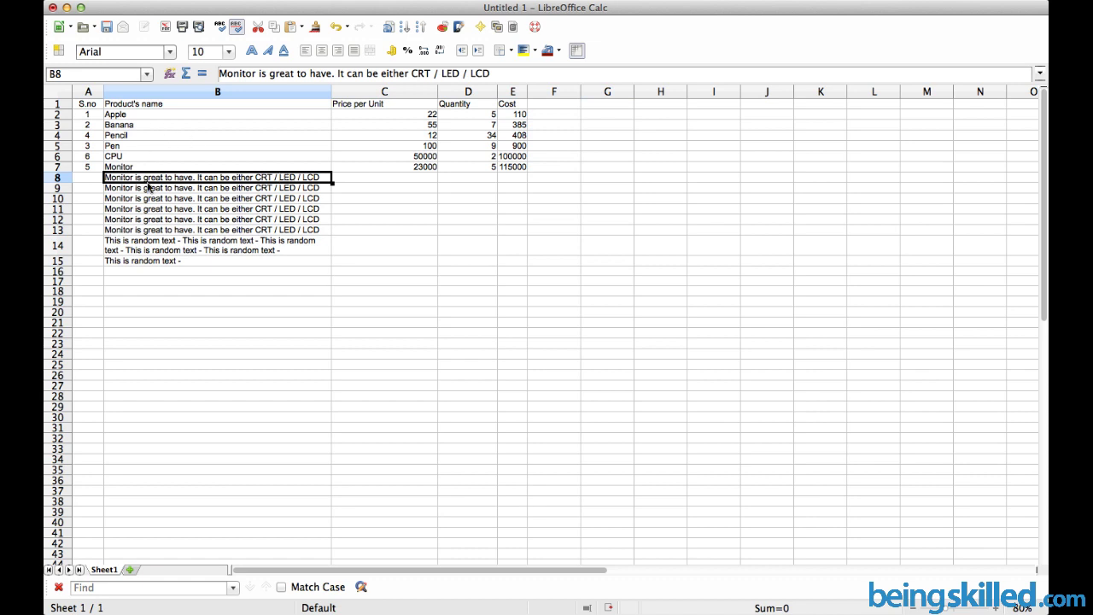
Drag rows 3 and 9 much taller, then select the whole table A1:G16.
{"action": "left_click", "coordinate": [69, 127]}
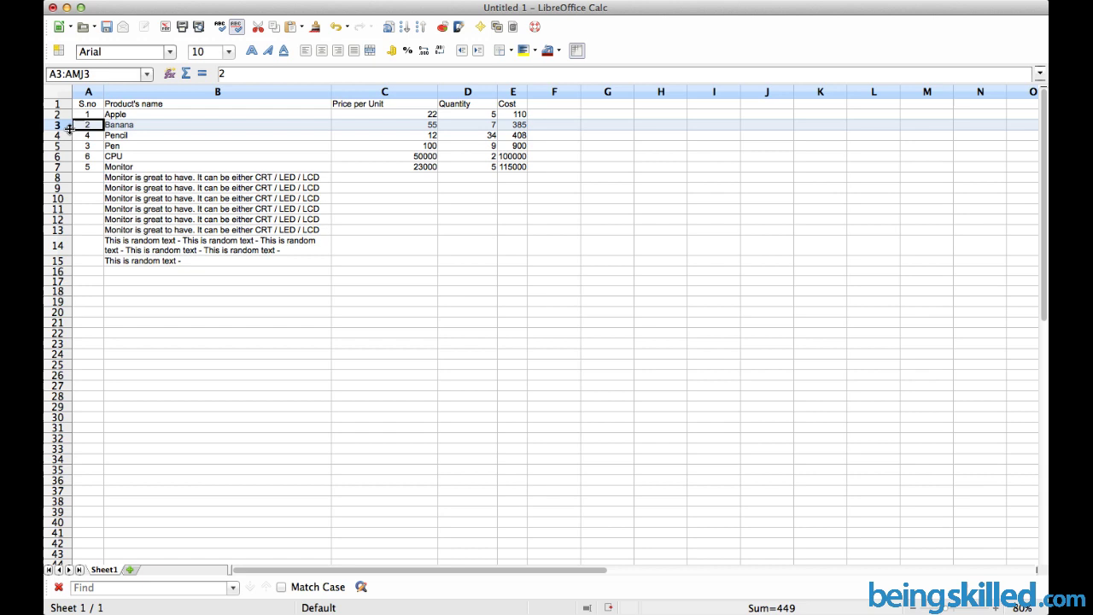
{"action": "left_click_drag", "start_coordinate": [68, 130], "coordinate": [67, 215]}
{"action": "left_click", "coordinate": [65, 186]}
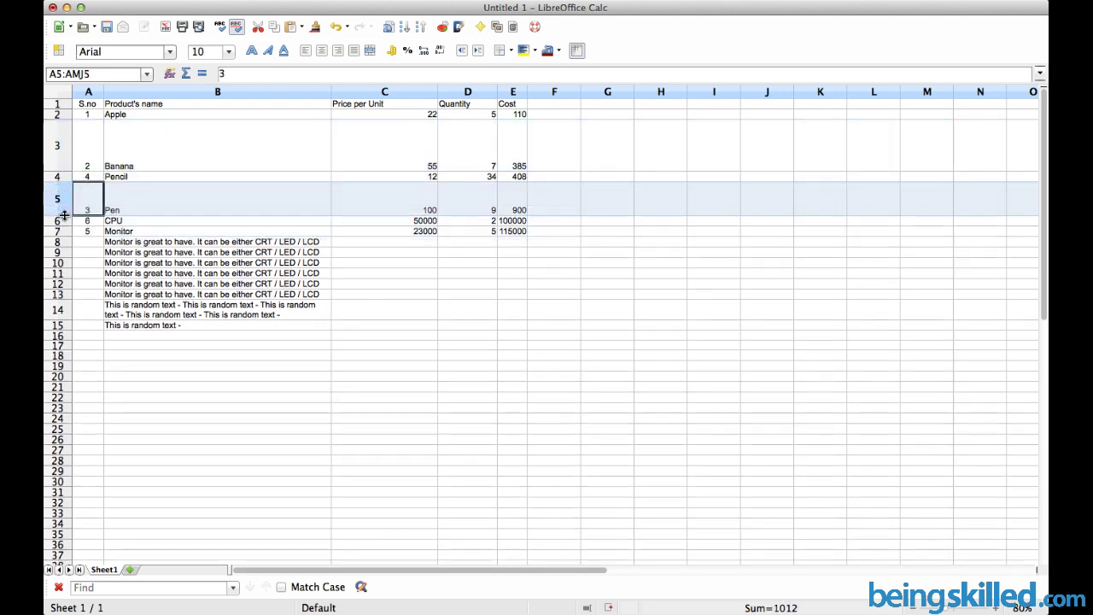
{"action": "left_click", "coordinate": [69, 261]}
{"action": "left_click", "coordinate": [68, 253]}
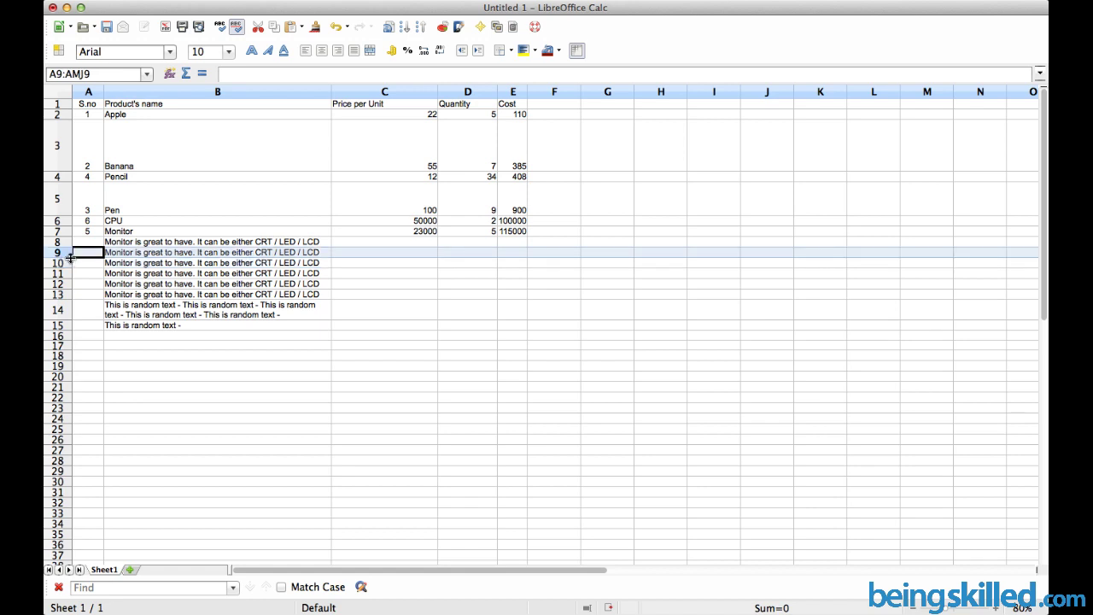
{"action": "left_click_drag", "start_coordinate": [68, 257], "coordinate": [63, 488]}
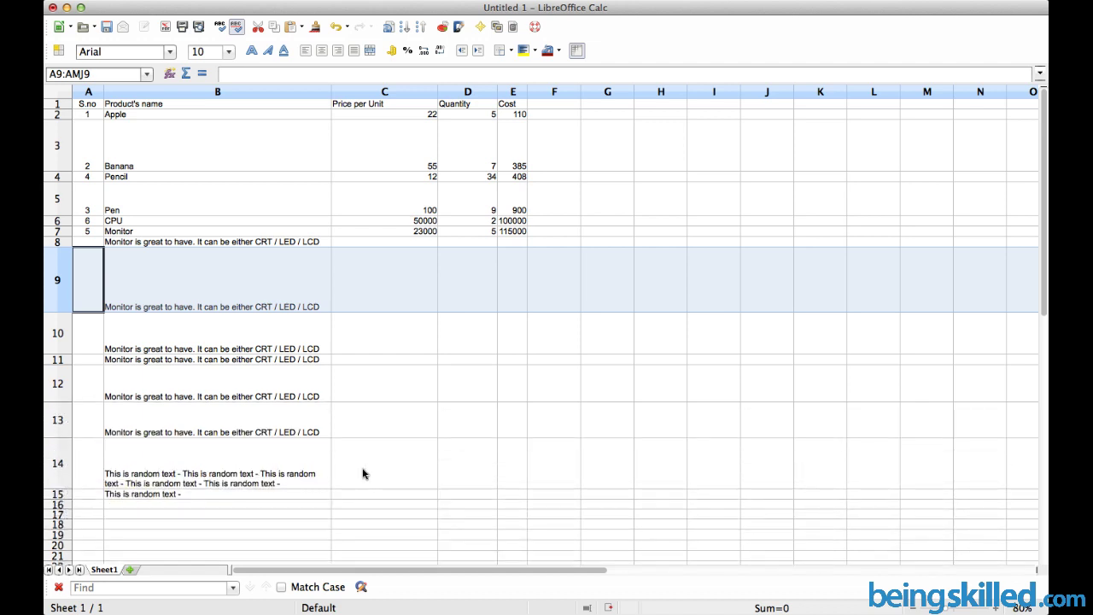
{"action": "left_click", "coordinate": [625, 506]}
{"action": "key", "text": "ctrl+shift+Home"}
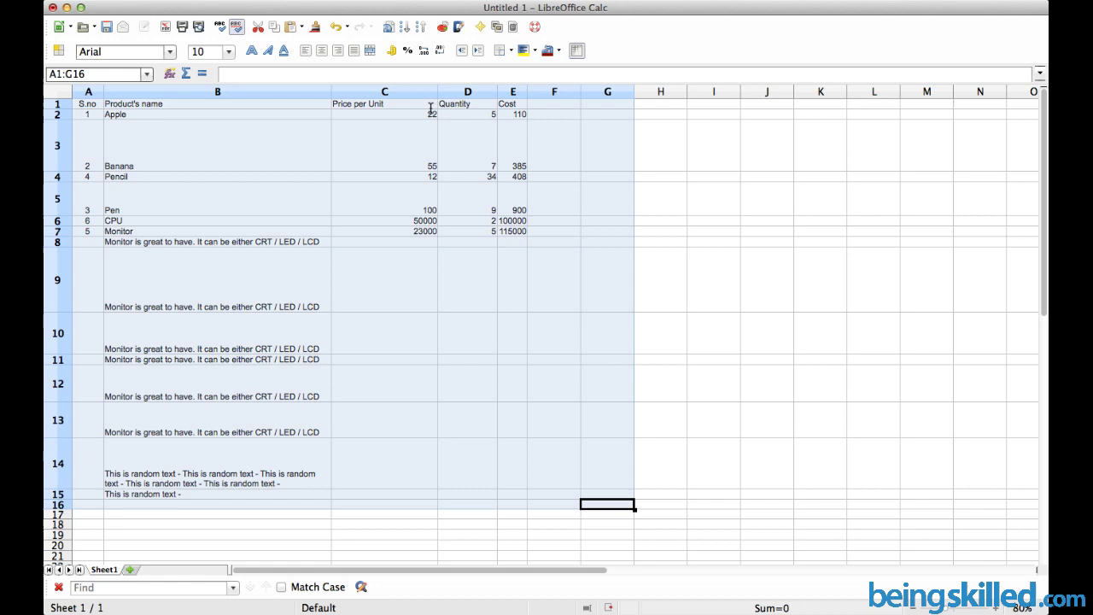
In Format Cells Alignment, enable Wrap text automatically and Hyphenation active for A1:G16.
{"action": "right_click", "coordinate": [271, 182]}
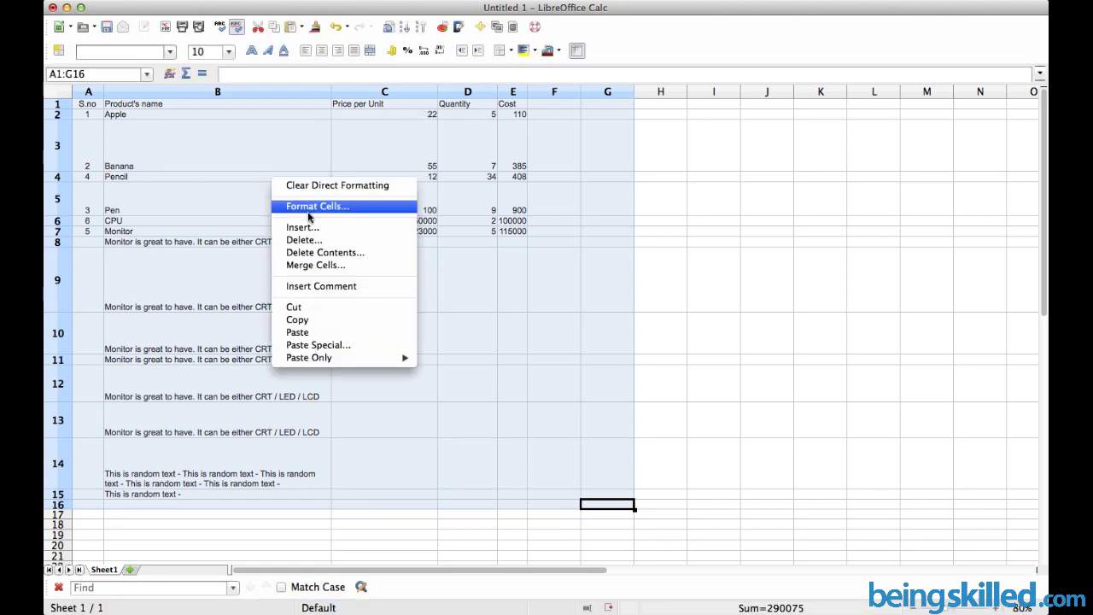
{"action": "left_click", "coordinate": [308, 213]}
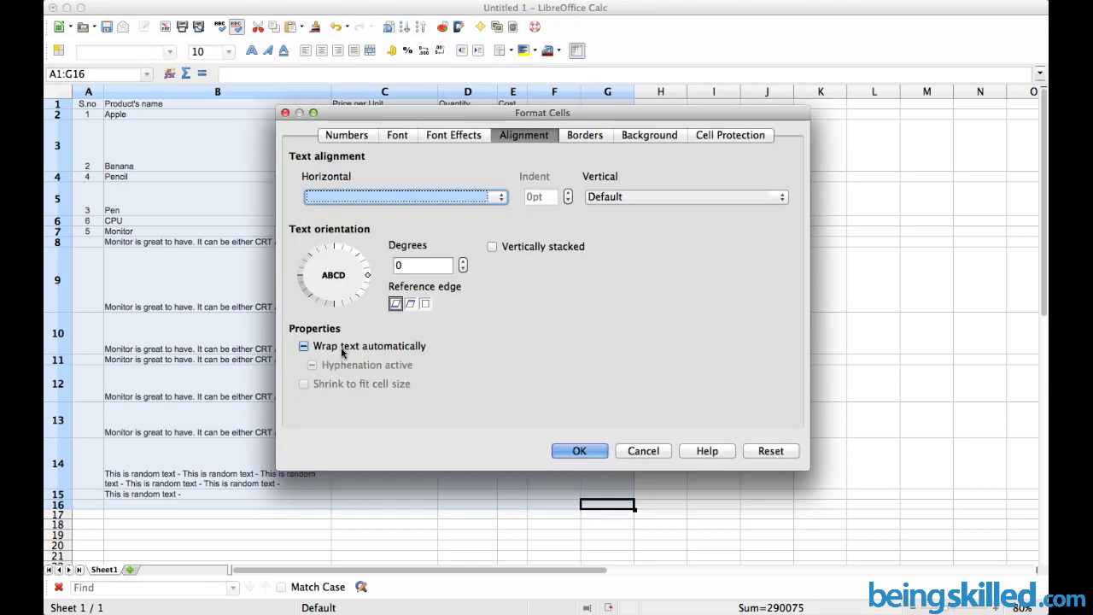
{"action": "left_click", "coordinate": [340, 350]}
{"action": "left_click", "coordinate": [340, 351]}
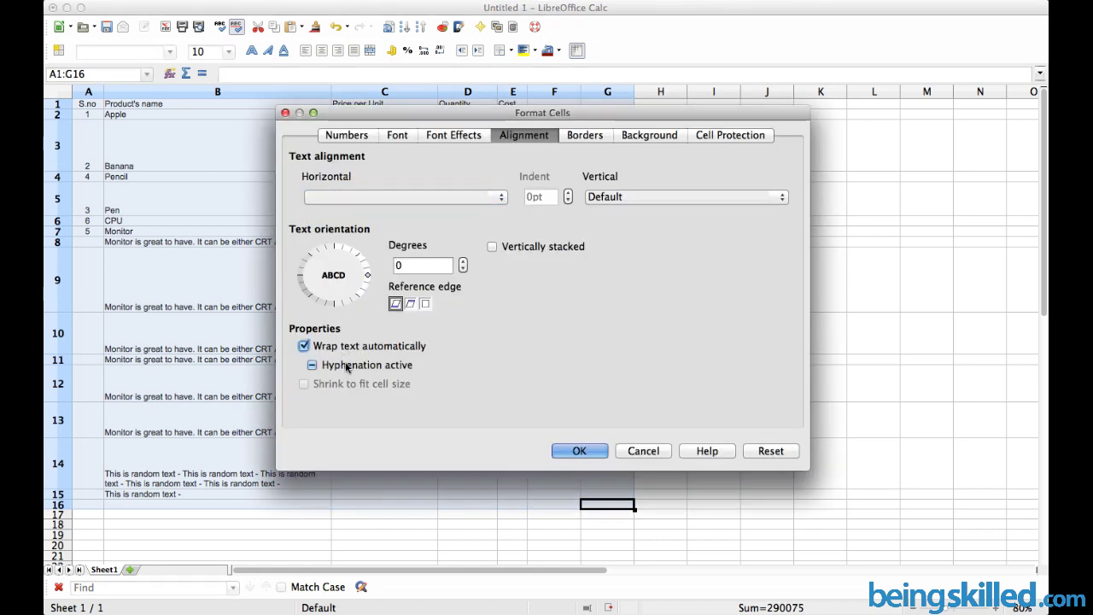
{"action": "left_click", "coordinate": [347, 367]}
{"action": "left_click", "coordinate": [389, 371]}
Confirm the wrapping, apply Optimal Row Height to rows 1–15, then select A1:F15.
{"action": "left_click", "coordinate": [634, 451]}
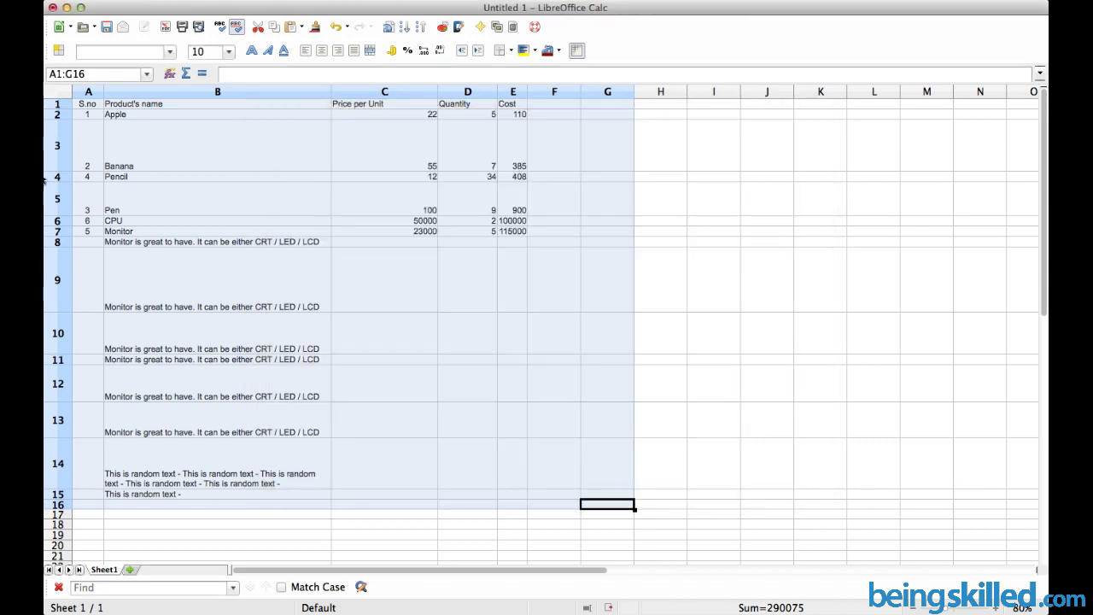
{"action": "right_click", "coordinate": [71, 147]}
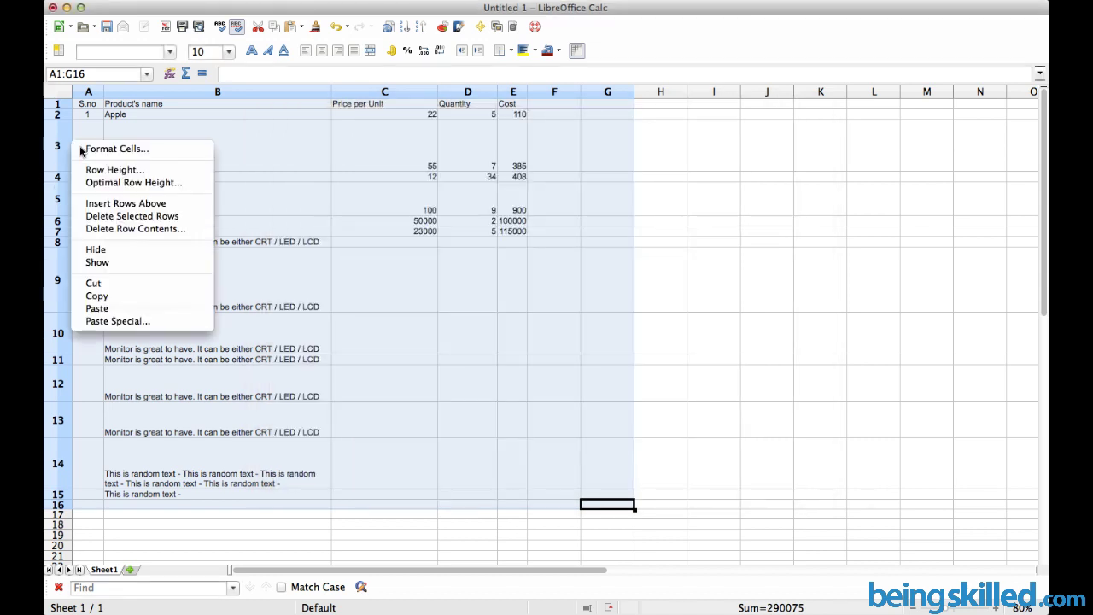
{"action": "left_click", "coordinate": [126, 184]}
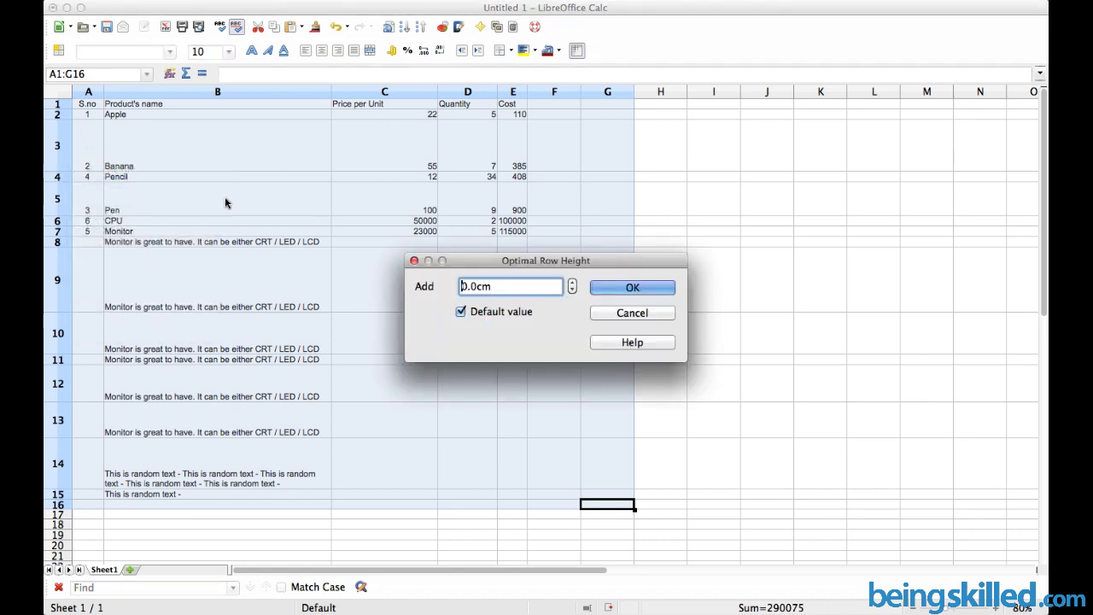
{"action": "left_click", "coordinate": [641, 291]}
{"action": "left_click", "coordinate": [170, 156]}
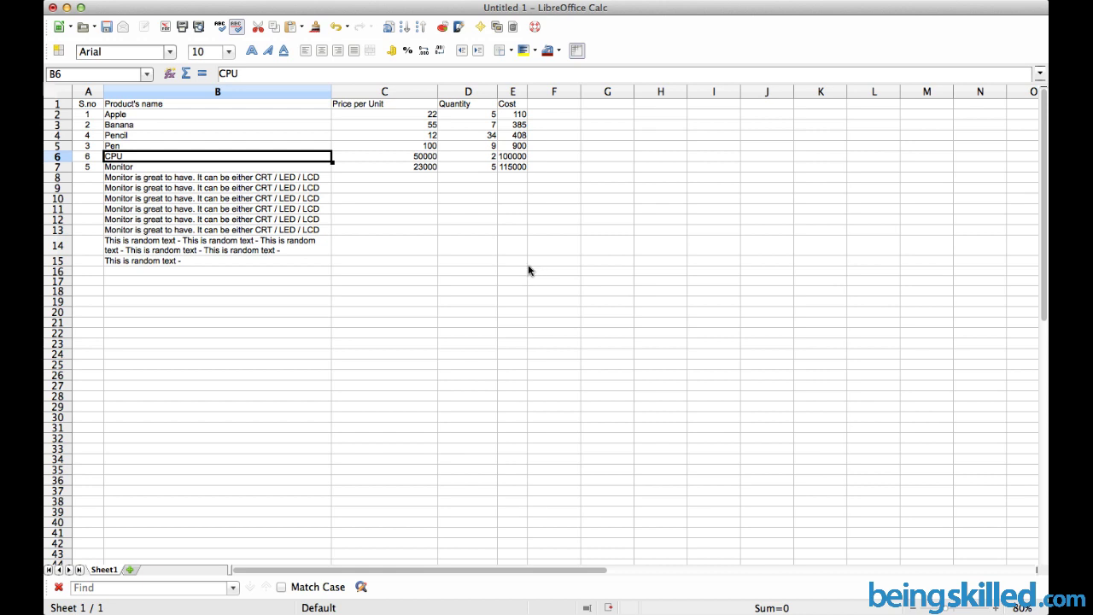
{"action": "left_click_drag", "start_coordinate": [534, 263], "coordinate": [95, 106]}
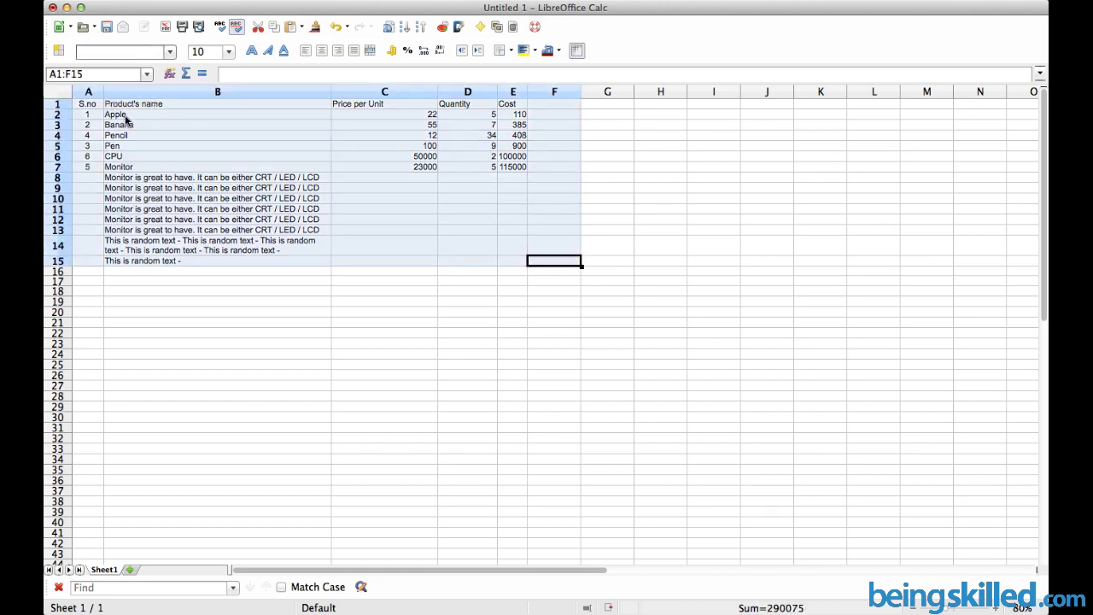
Change the row height of rows 1–15 from 0.46 cm to 1 cm.
{"action": "right_click", "coordinate": [71, 171]}
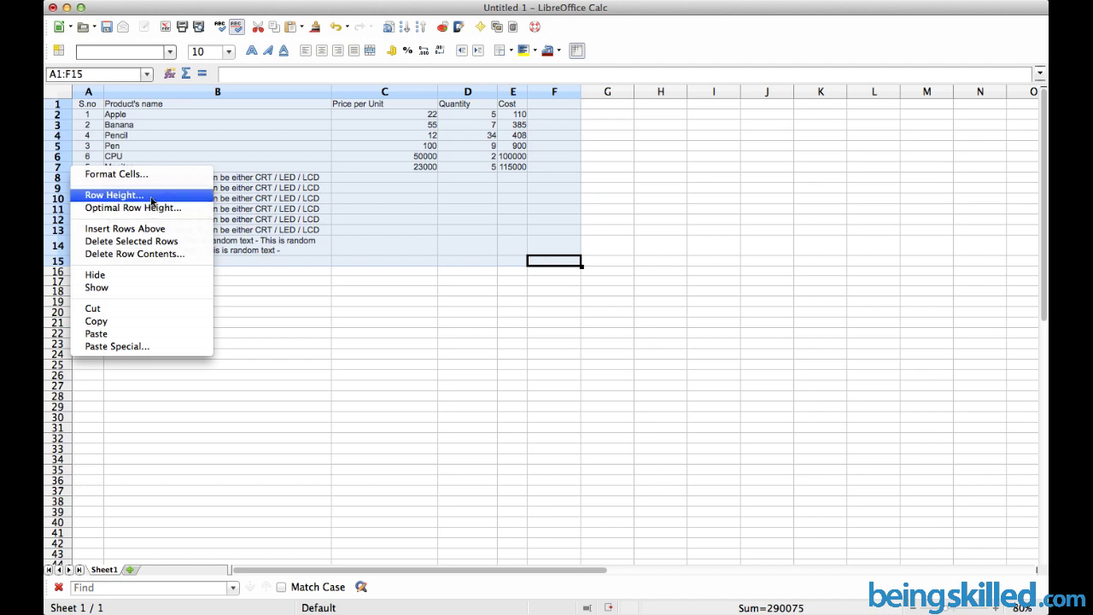
{"action": "left_click", "coordinate": [109, 195]}
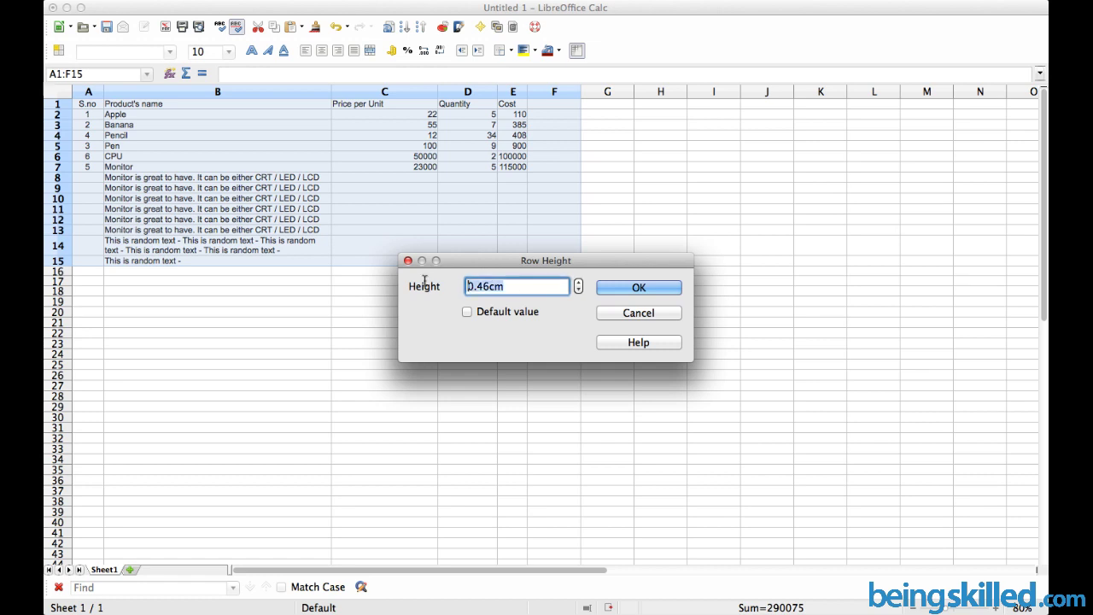
{"action": "left_click", "coordinate": [495, 286]}
{"action": "type", "text": "1"}
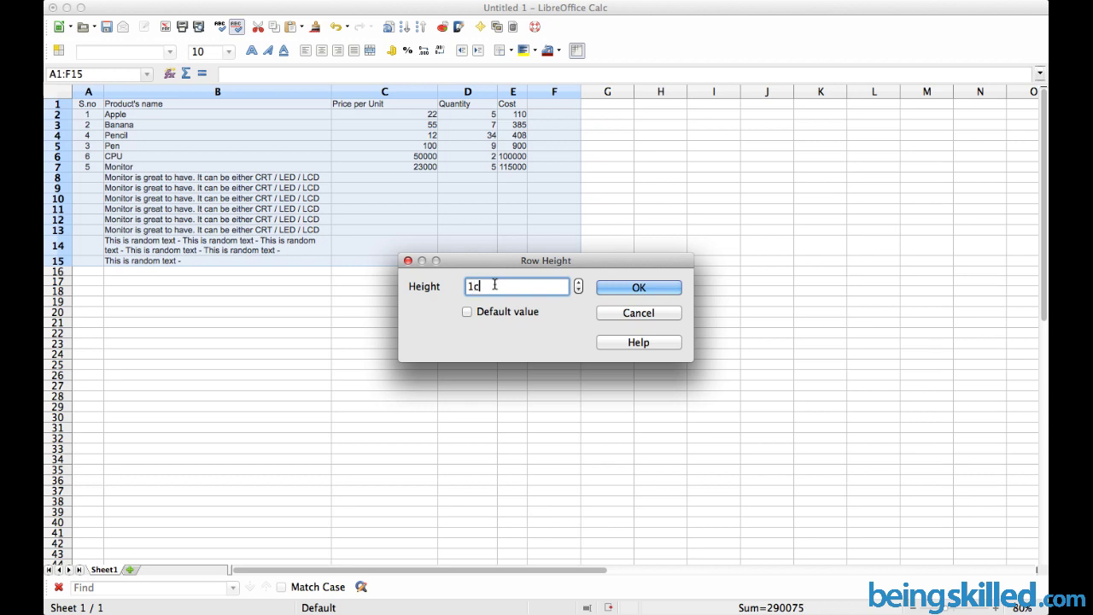
{"action": "left_click", "coordinate": [637, 291]}
{"action": "left_click", "coordinate": [314, 309]}
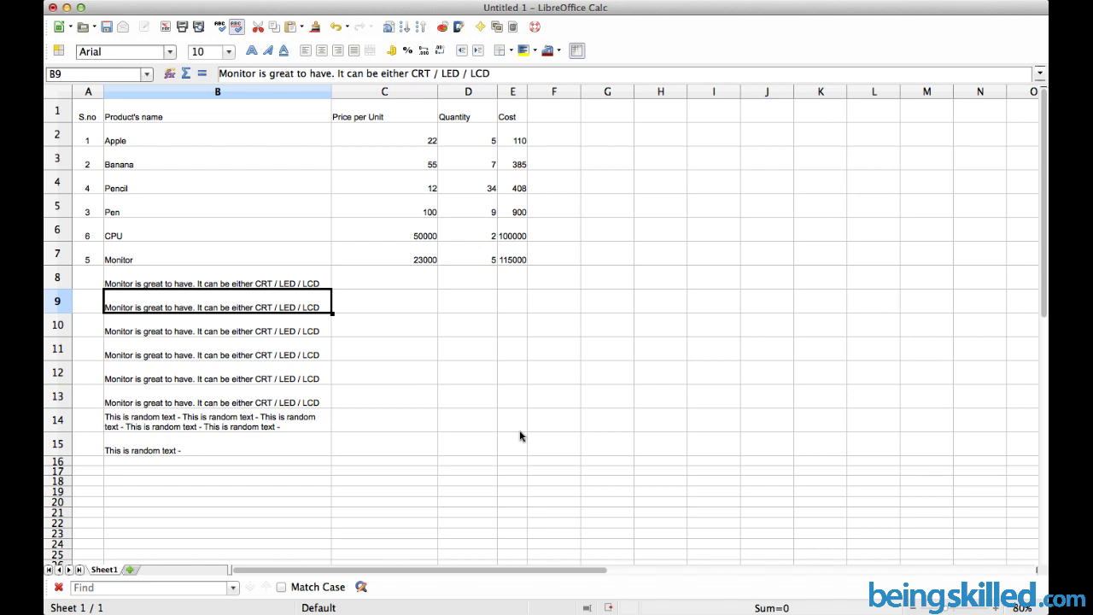
Select A1:E15 and apply all borders from the Borders dropdown.
{"action": "left_click_drag", "start_coordinate": [521, 441], "coordinate": [213, 103]}
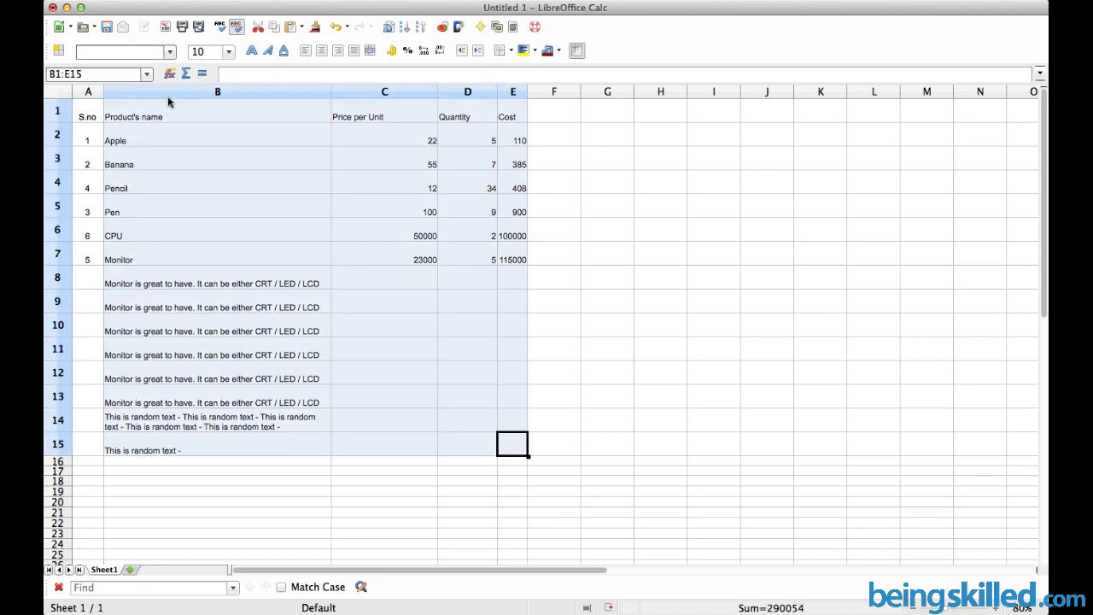
{"action": "left_click", "coordinate": [205, 120]}
{"action": "key", "text": "ctrl+Home"}
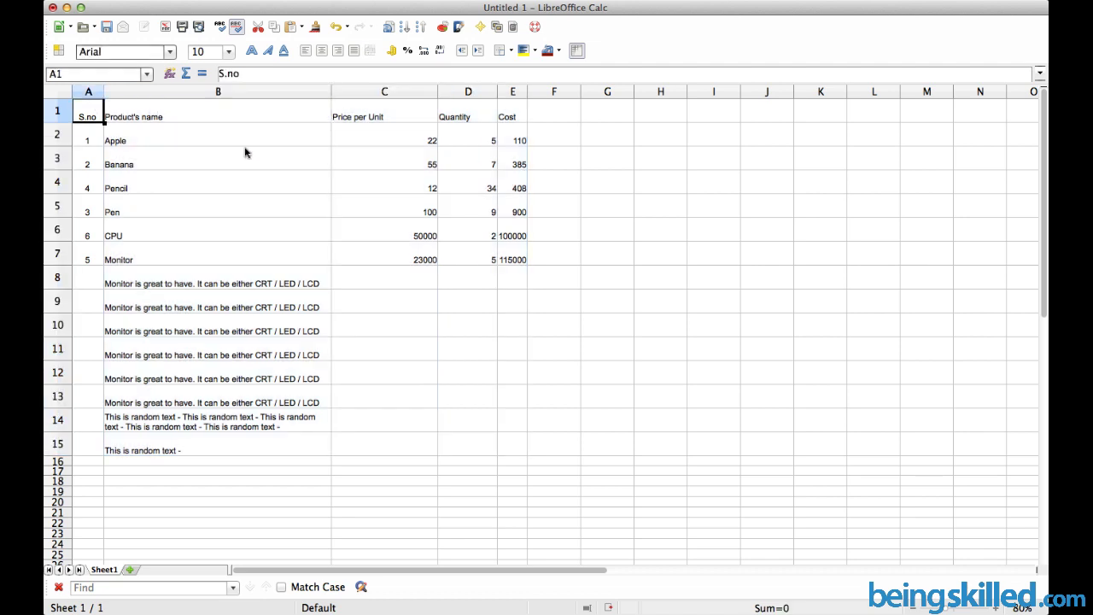
{"action": "key", "text": "ctrl+shift+End"}
{"action": "key", "text": "shift+Left"}
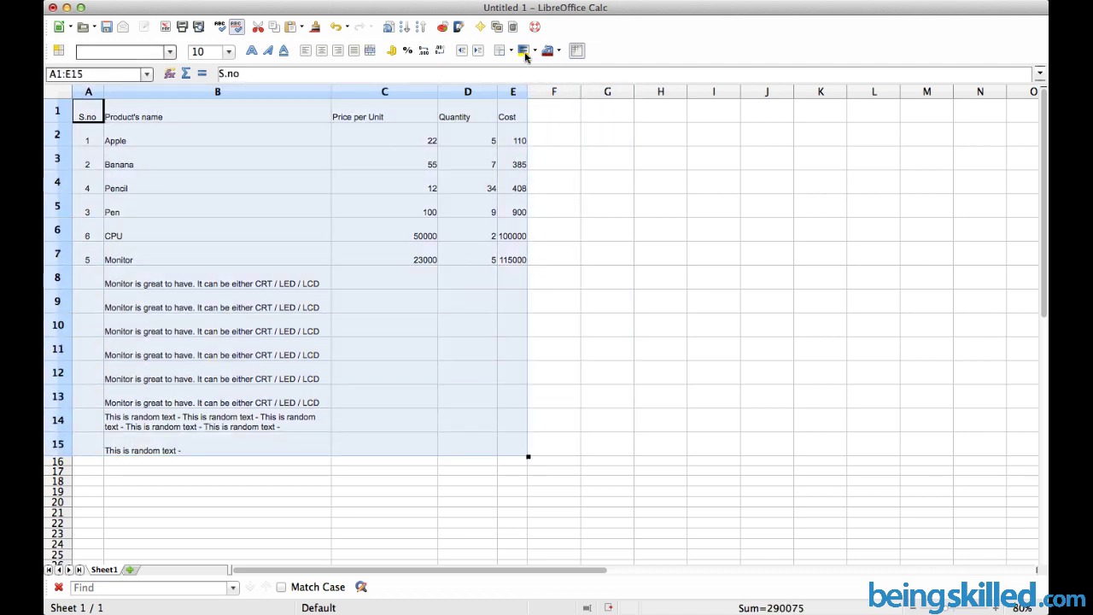
{"action": "left_click", "coordinate": [512, 51]}
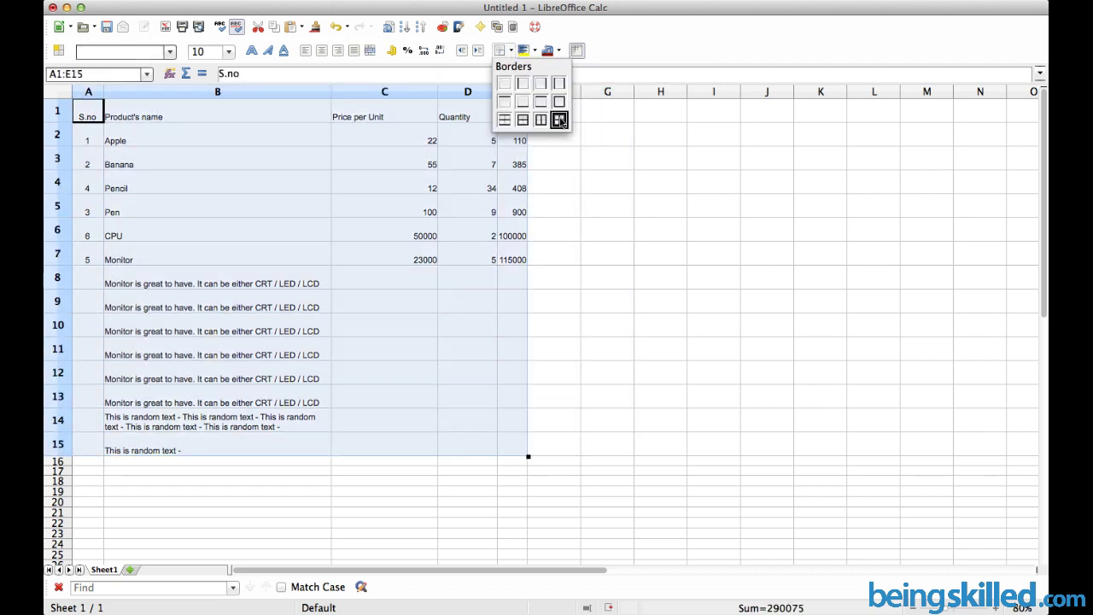
{"action": "left_click", "coordinate": [559, 120]}
Make the header row A1:E1, S.no to Cost, bold and centred.
{"action": "left_click", "coordinate": [509, 119]}
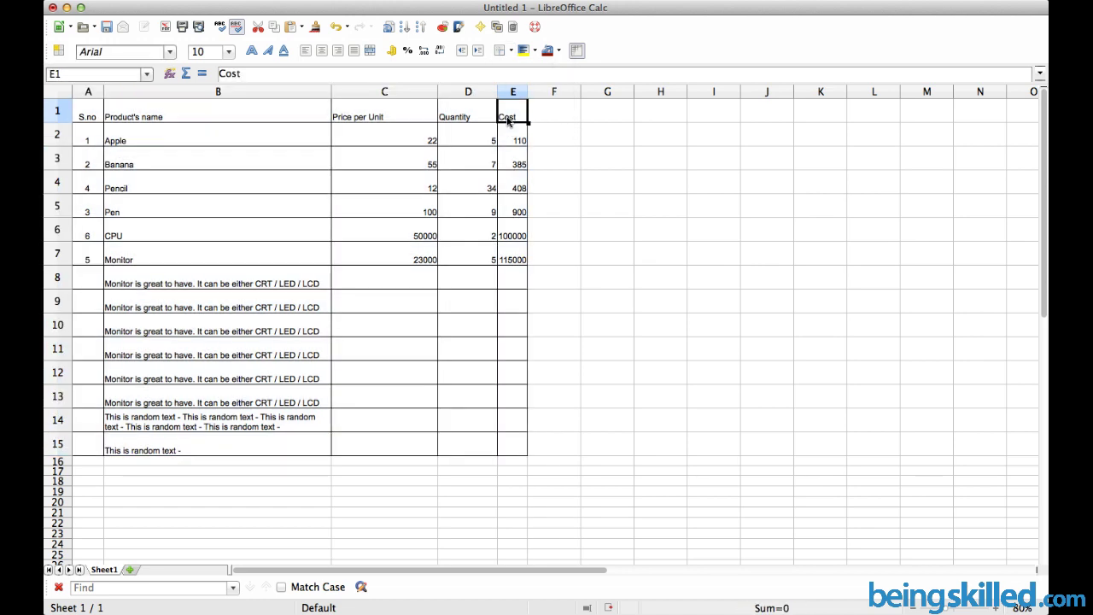
{"action": "left_click_drag", "start_coordinate": [99, 119], "coordinate": [507, 116]}
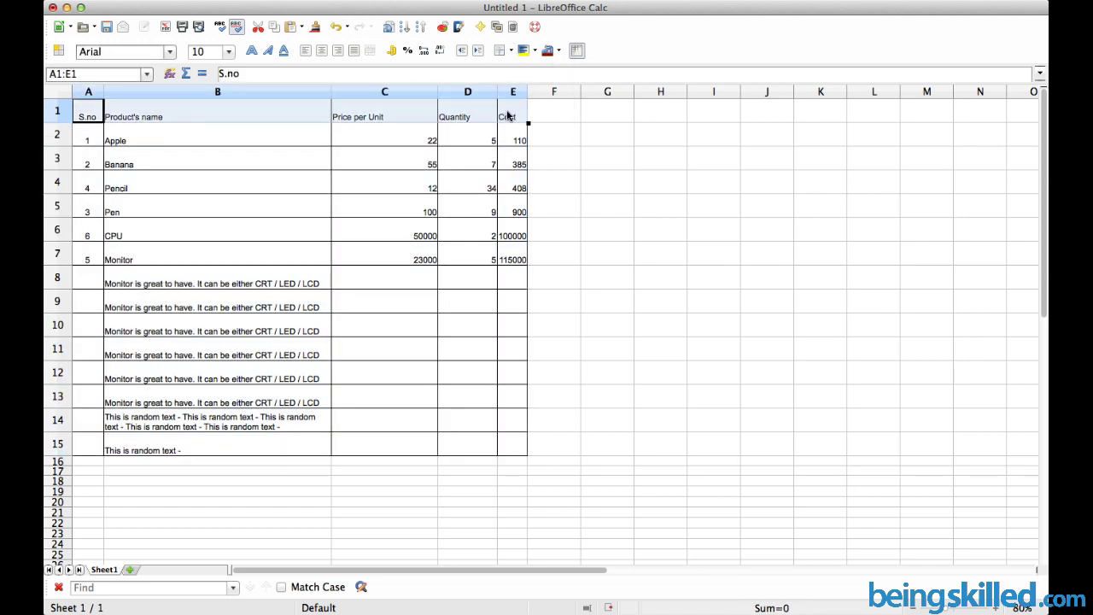
{"action": "left_click", "coordinate": [251, 51]}
{"action": "left_click", "coordinate": [307, 163]}
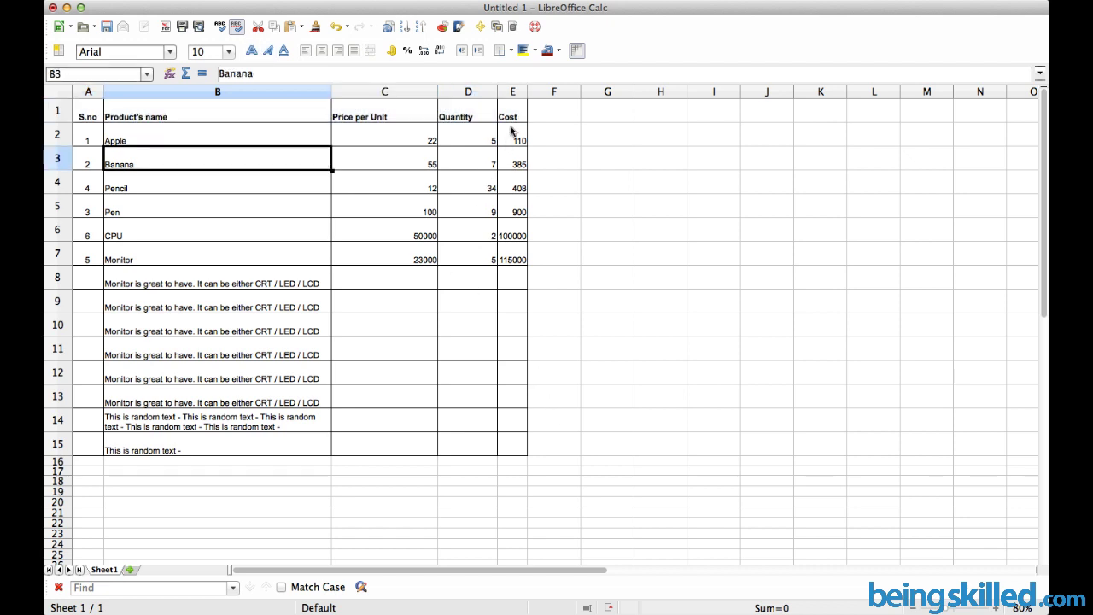
{"action": "left_click_drag", "start_coordinate": [511, 115], "coordinate": [85, 109]}
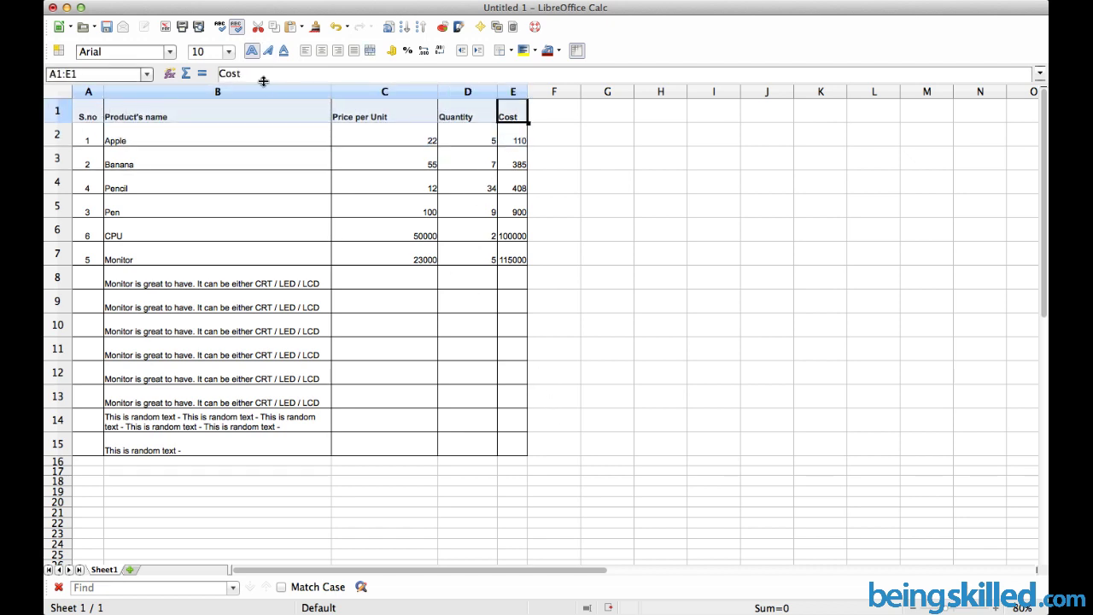
{"action": "left_click", "coordinate": [322, 51]}
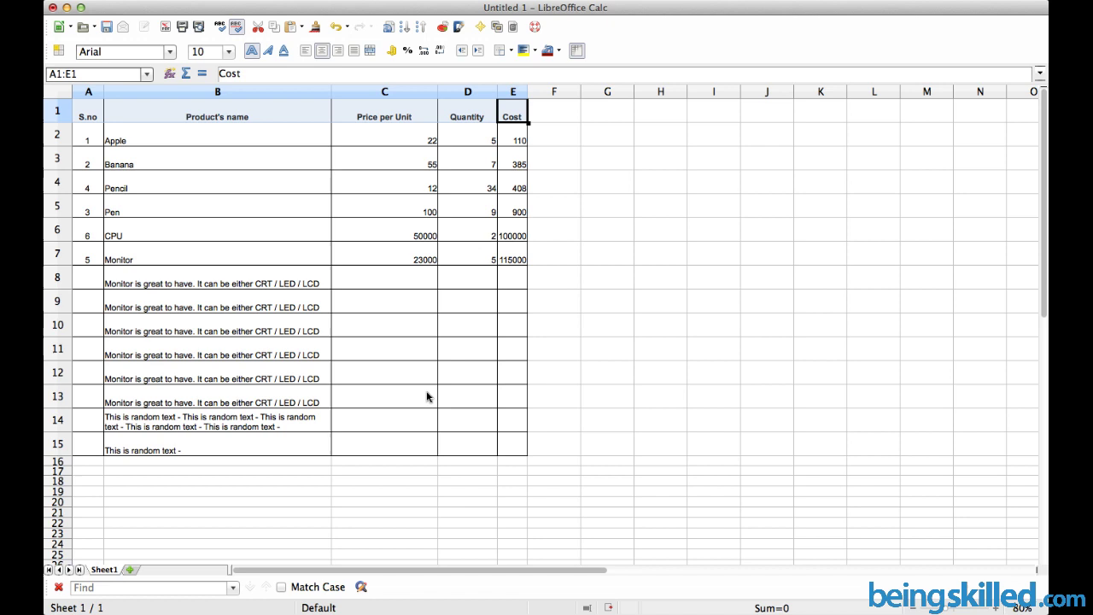
{"action": "left_click", "coordinate": [511, 433]}
Change the border line width of A1:E15 from 0.05pt to 0.75pt in Format Cells.
{"action": "left_click_drag", "start_coordinate": [514, 443], "coordinate": [101, 88]}
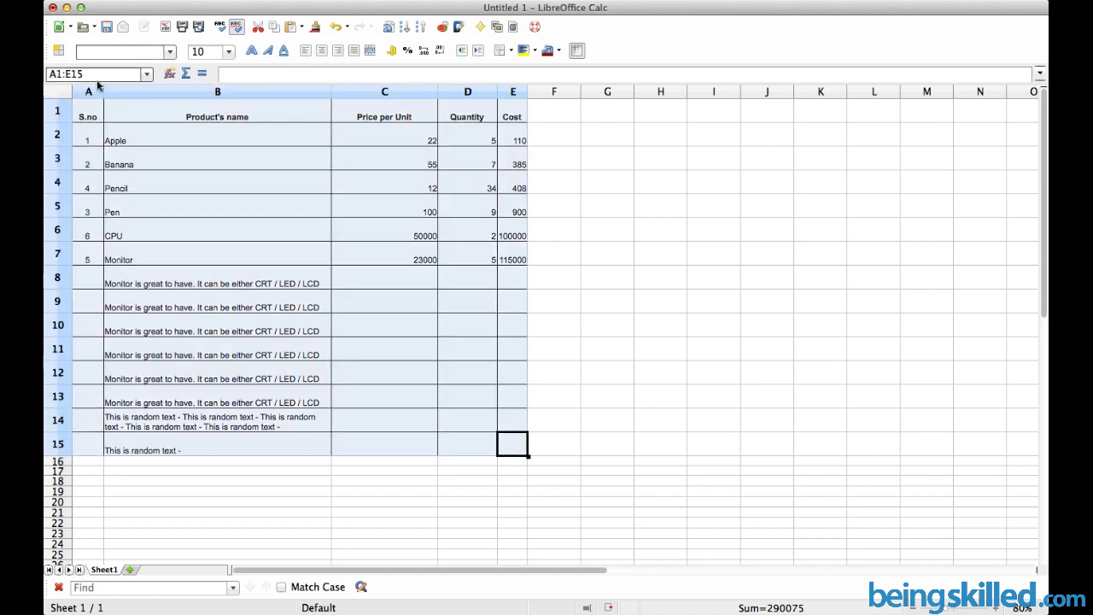
{"action": "right_click", "coordinate": [404, 188]}
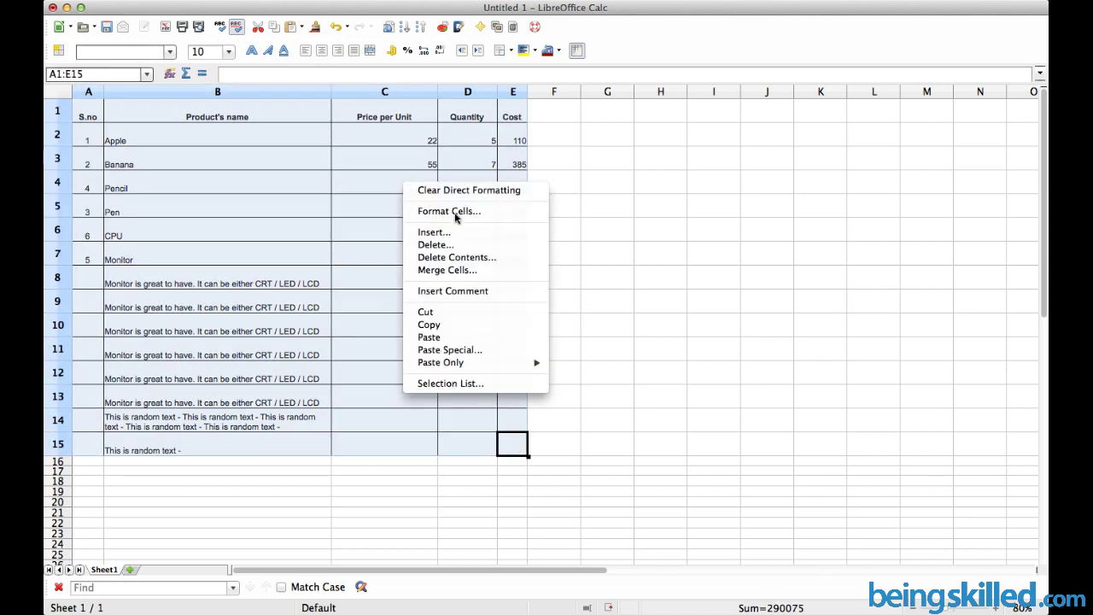
{"action": "left_click", "coordinate": [455, 214]}
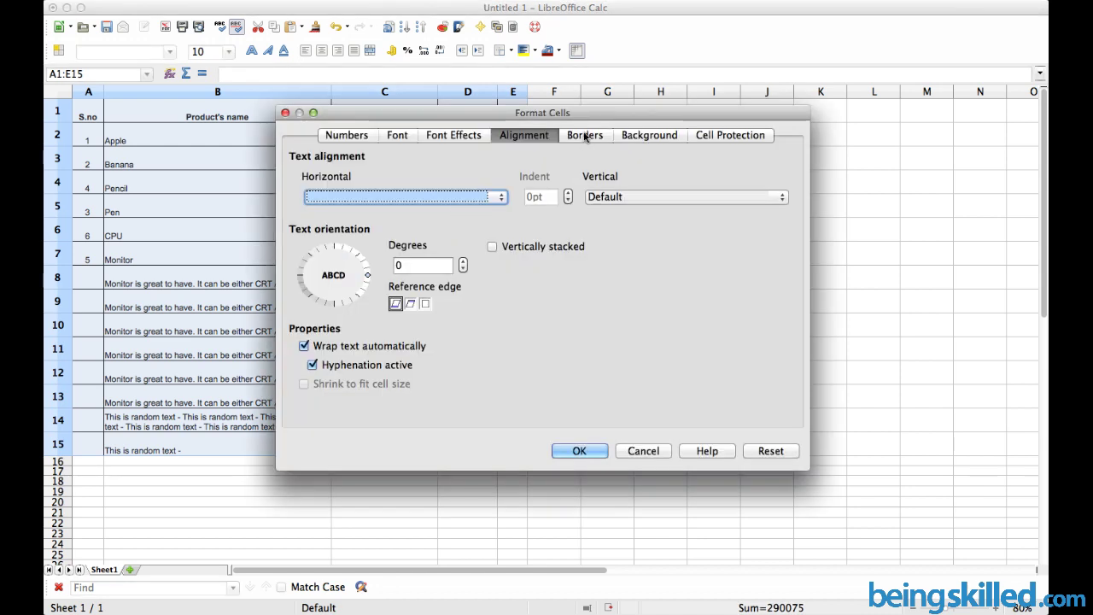
{"action": "left_click", "coordinate": [585, 135]}
{"action": "left_click", "coordinate": [545, 231]}
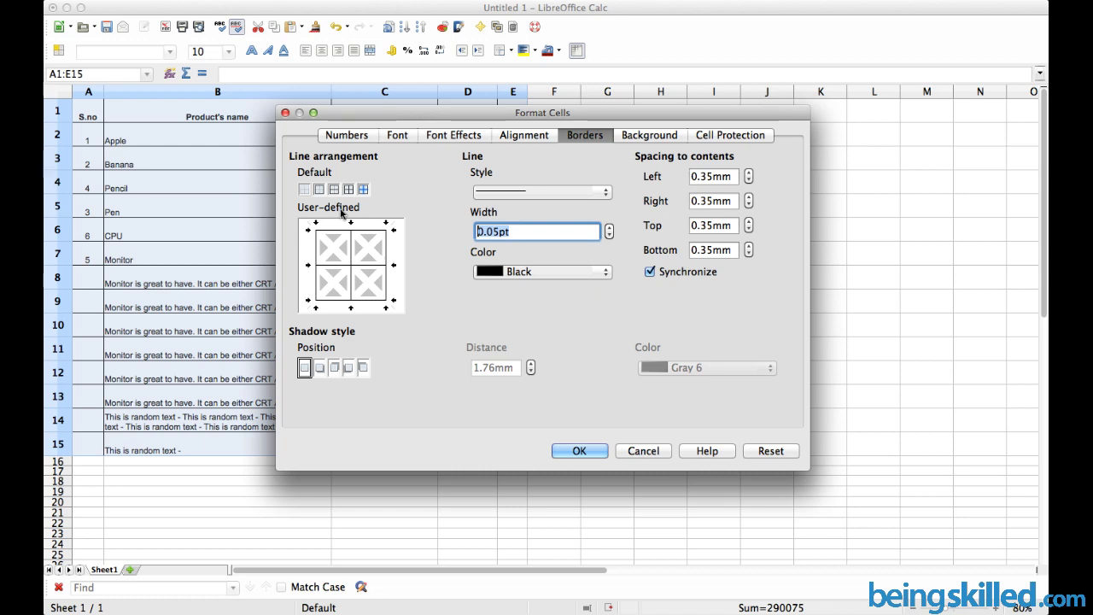
{"action": "key", "text": "BackSpace"}
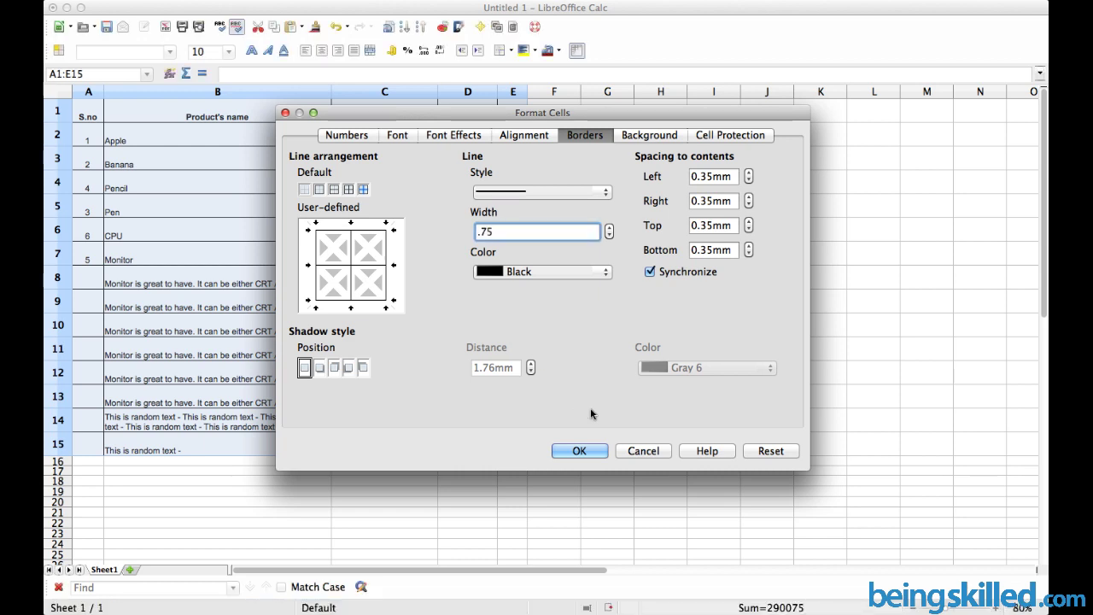
{"action": "left_click", "coordinate": [598, 450]}
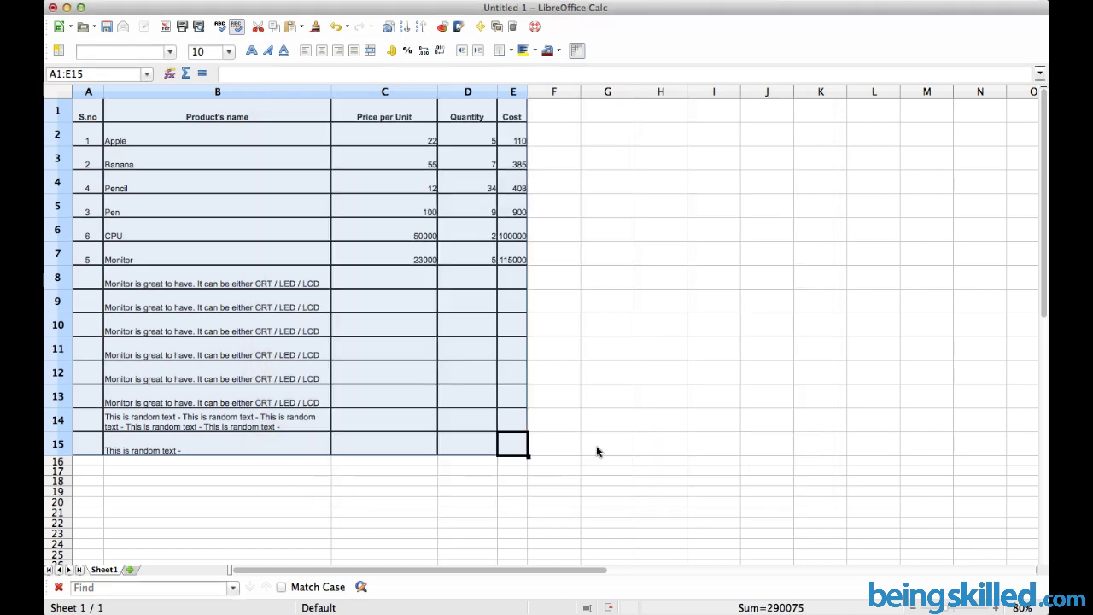
{"action": "left_click", "coordinate": [450, 391]}
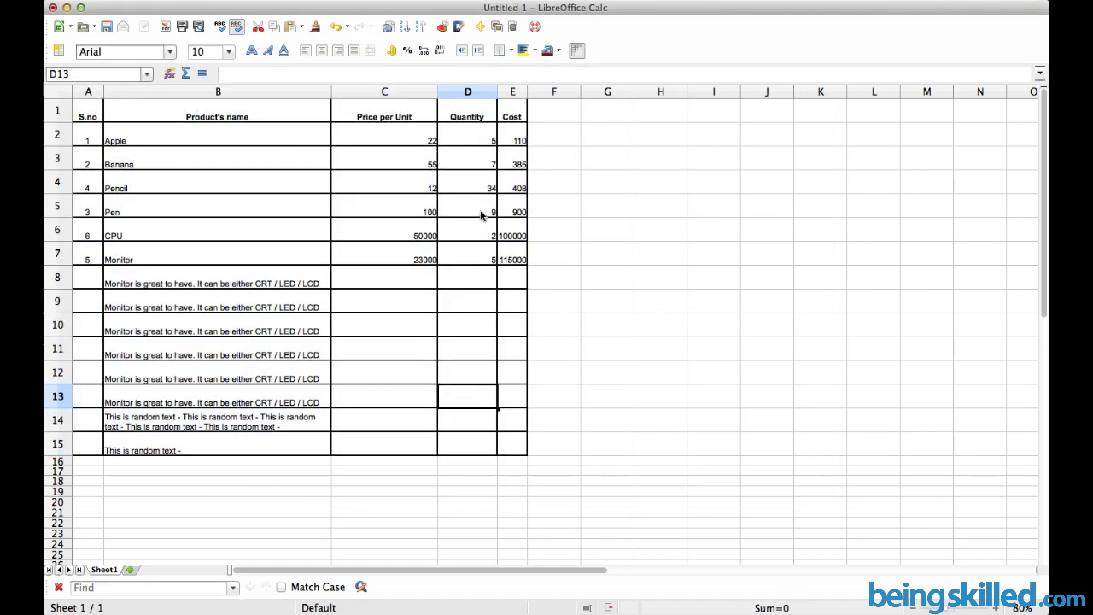
Fill the header row A1:E1 with a Gray 2 background colour.
{"action": "left_click_drag", "start_coordinate": [515, 111], "coordinate": [61, 96]}
{"action": "left_click", "coordinate": [536, 51]}
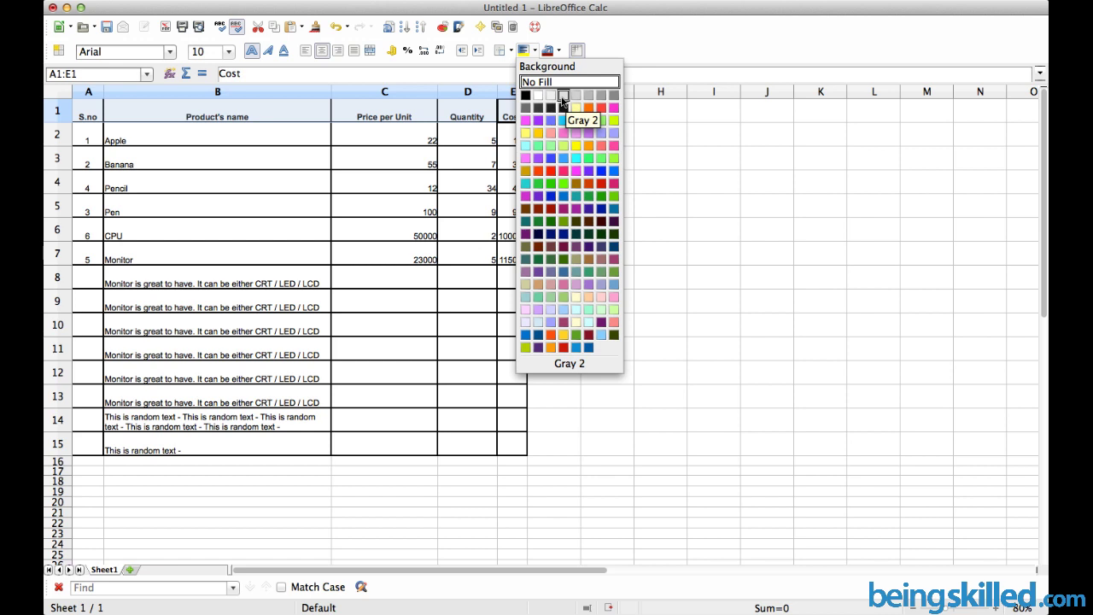
{"action": "left_click", "coordinate": [563, 100]}
{"action": "left_click", "coordinate": [395, 128]}
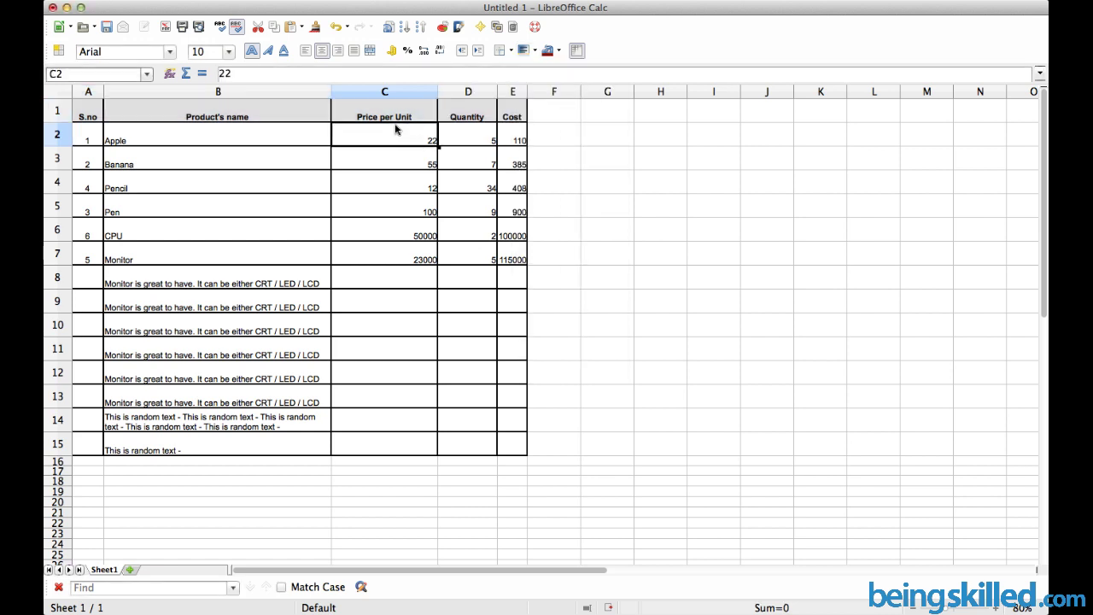
{"action": "left_click_drag", "start_coordinate": [527, 108], "coordinate": [57, 93]}
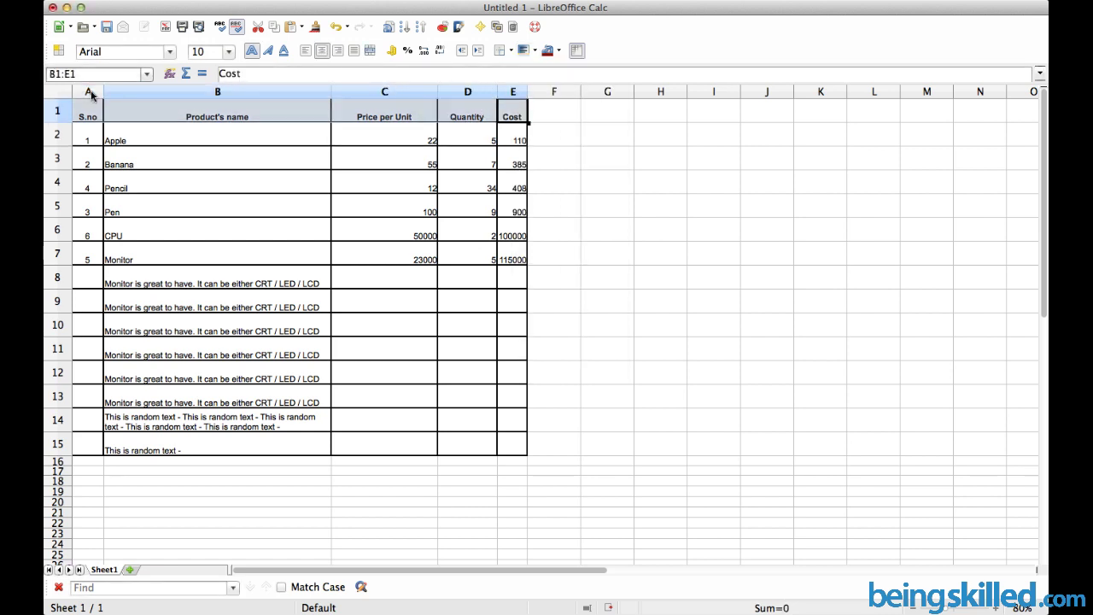
{"action": "left_click", "coordinate": [607, 154]}
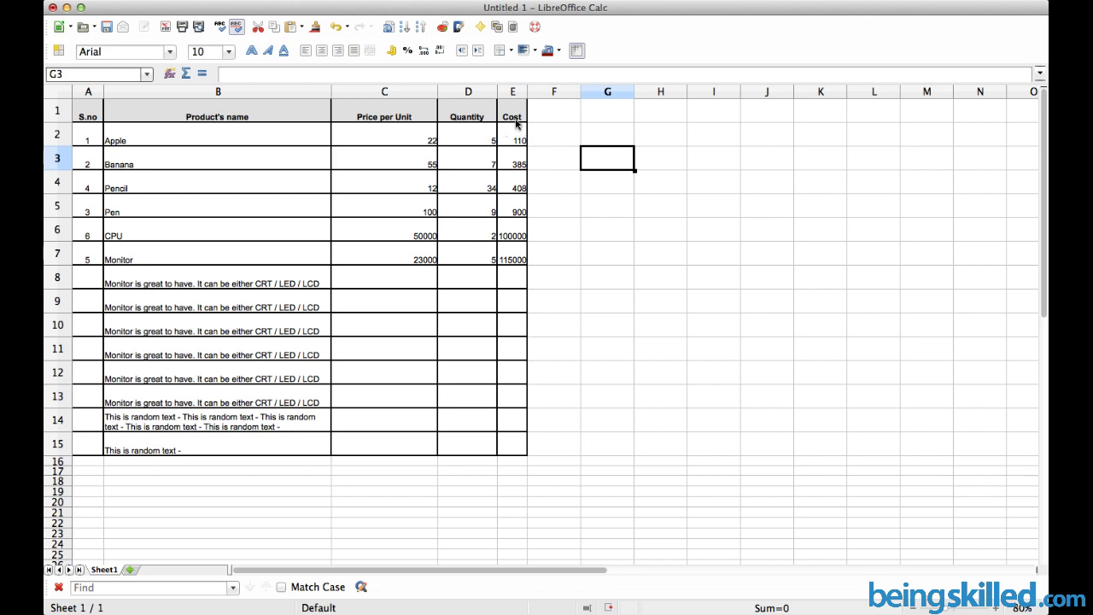